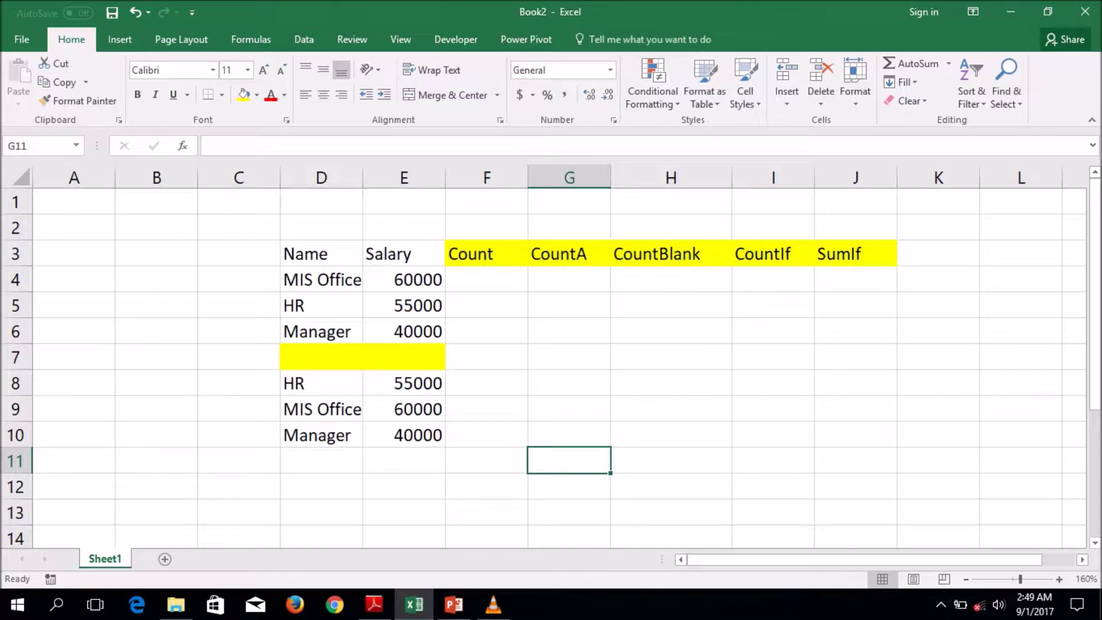
# Enter =COUNT(D4:E10) in the Count cell F4, giving 6.
pyautogui.click(486, 253)
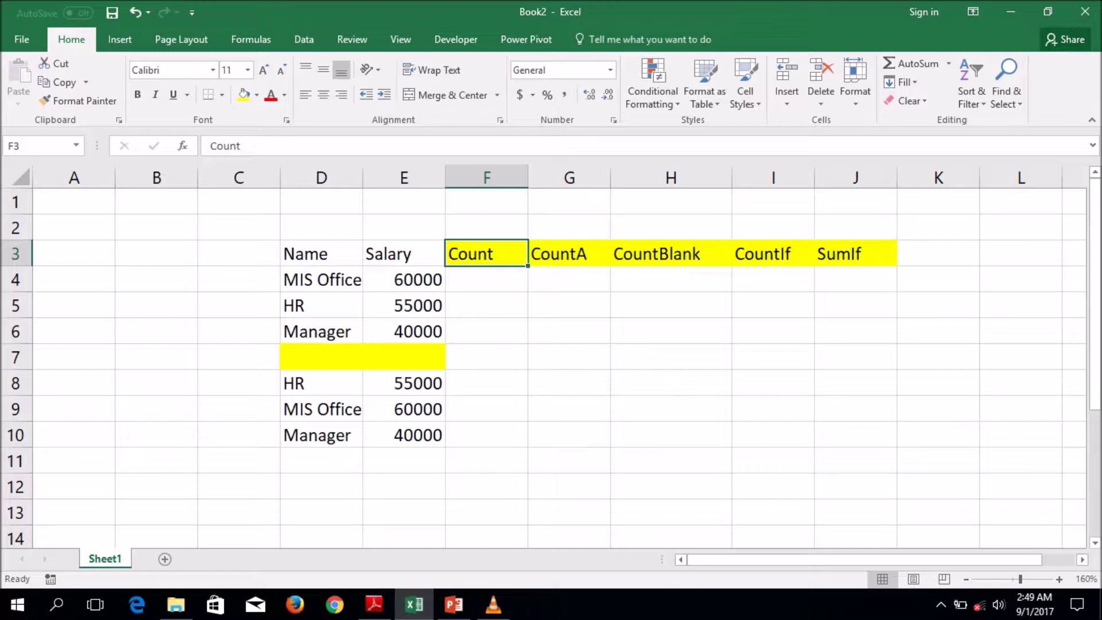
pyautogui.click(486, 280)
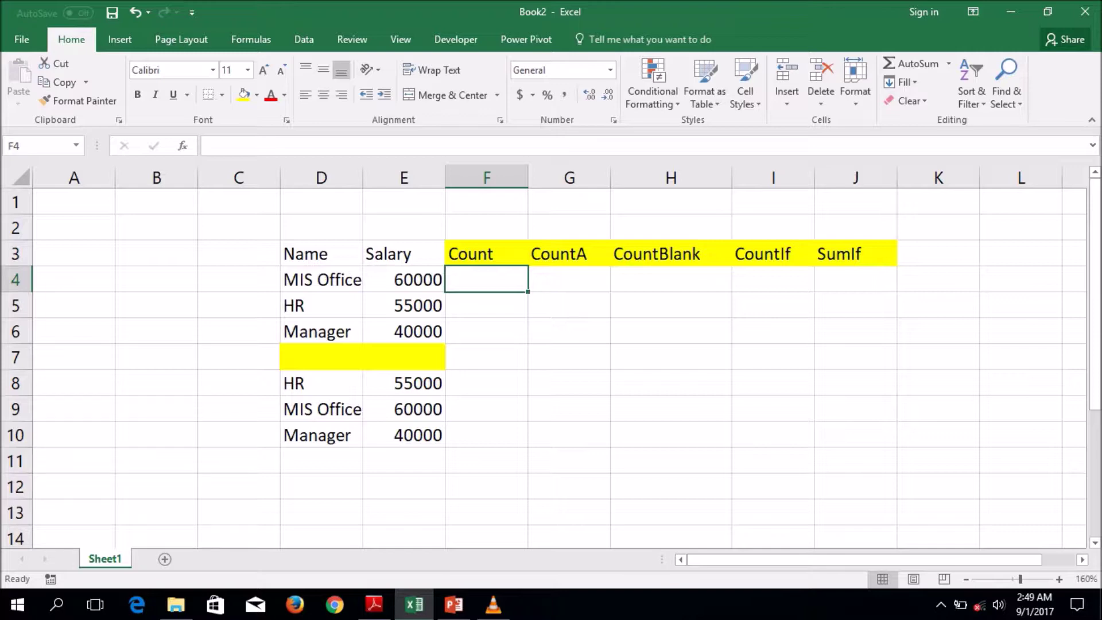
pyautogui.write('=')
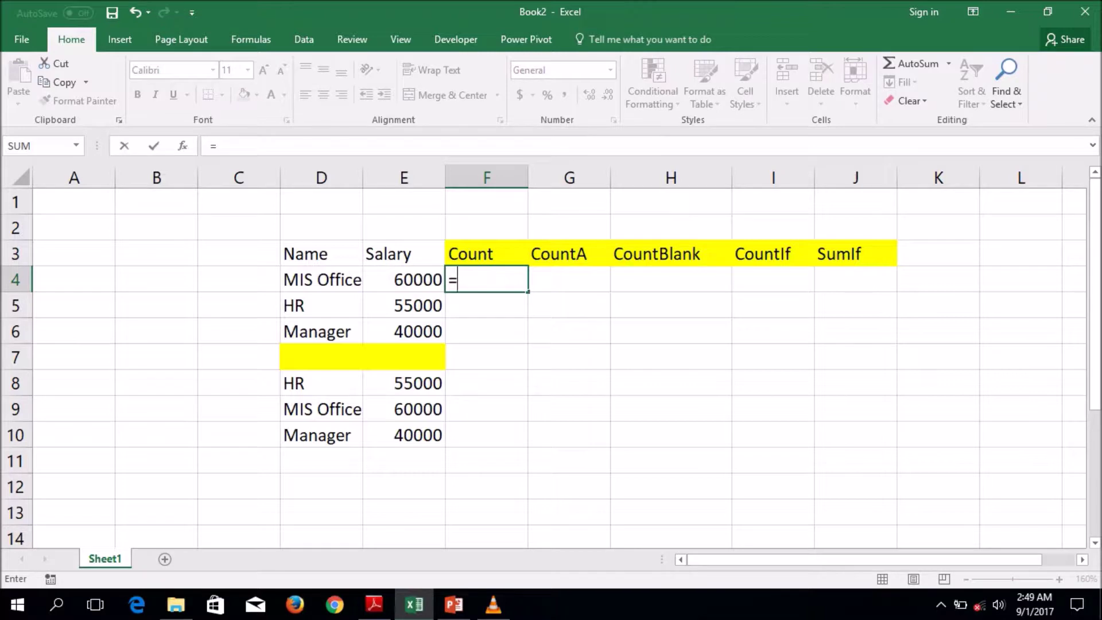
pyautogui.write('co')
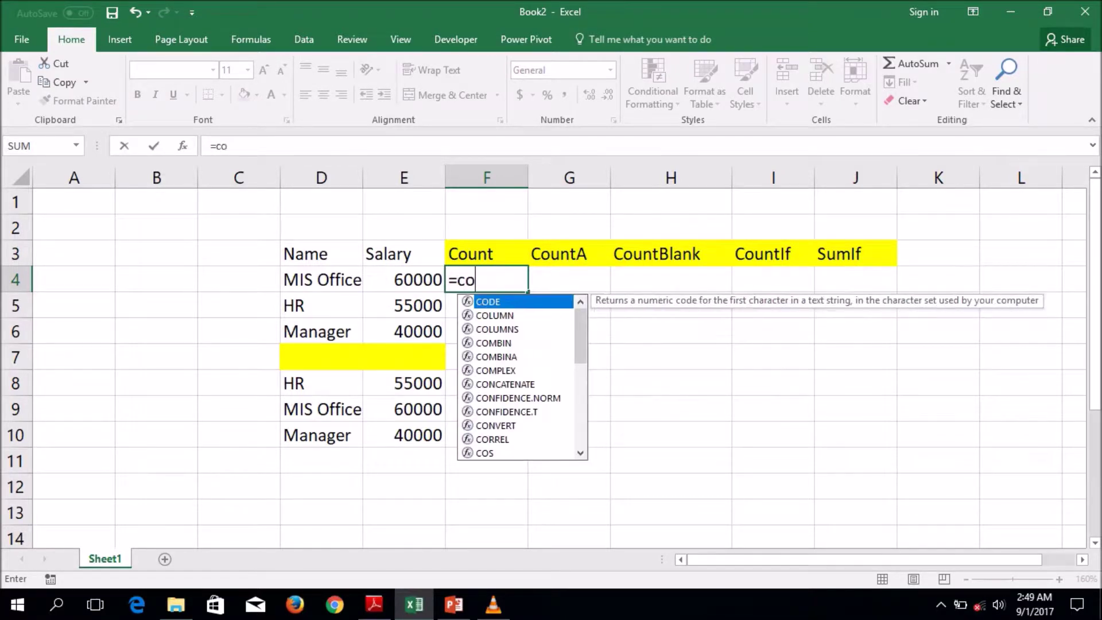
pyautogui.write('u')
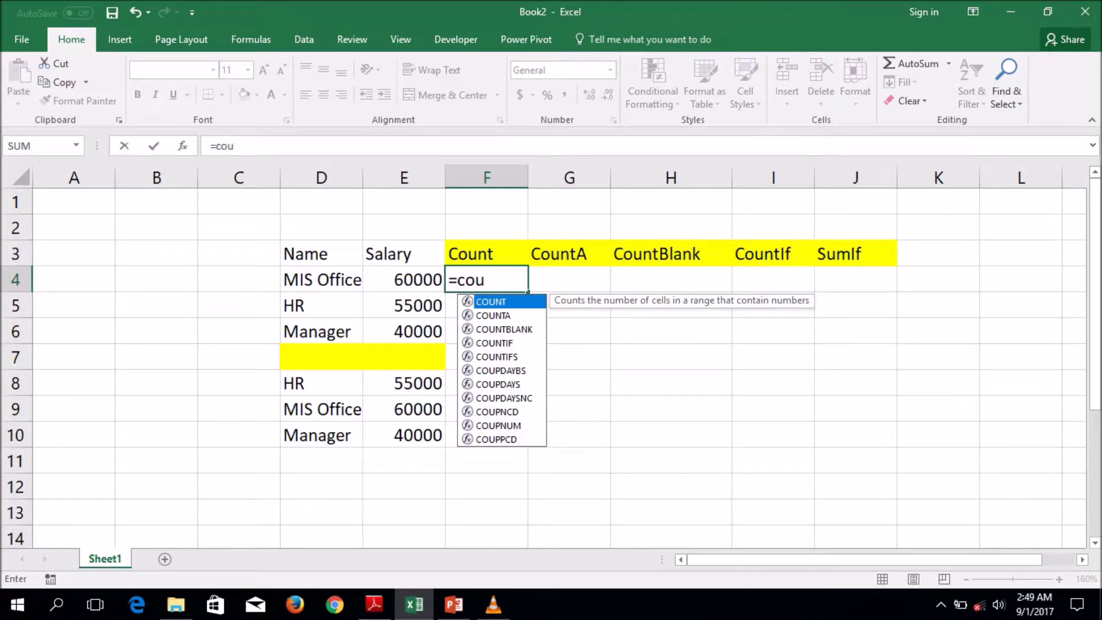
pyautogui.write('nt')
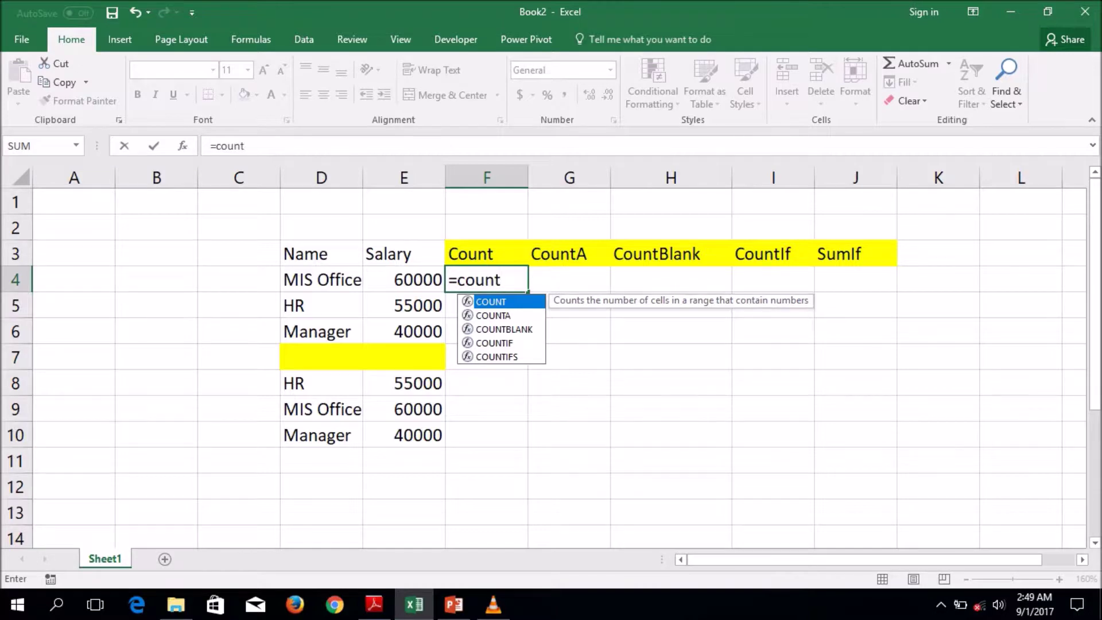
pyautogui.write('(')
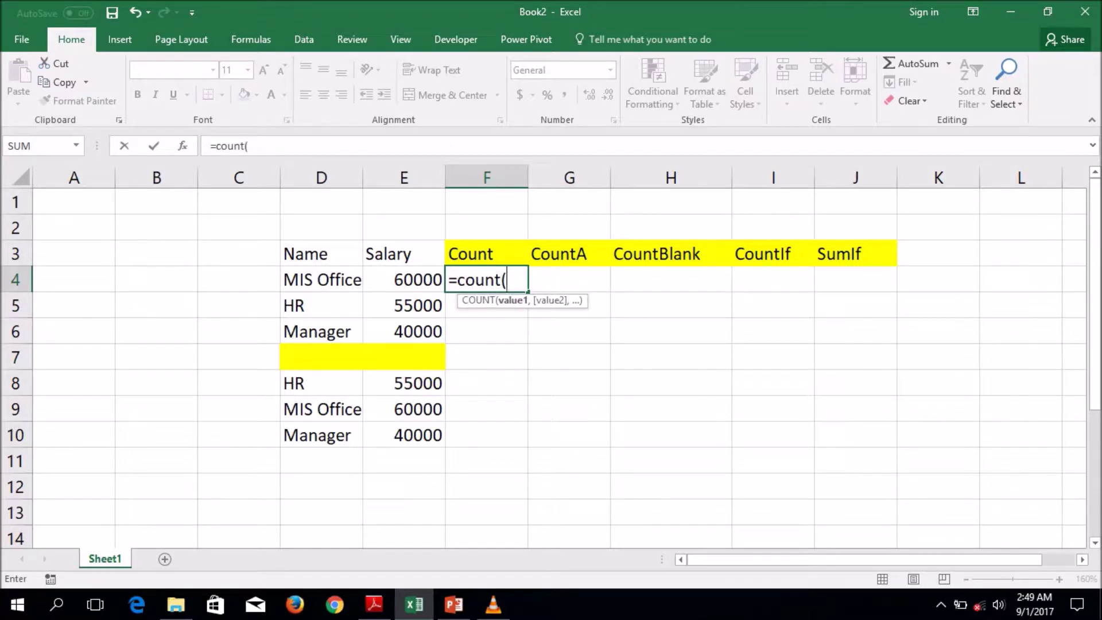
pyautogui.moveTo(315, 280); pyautogui.dragTo(425, 437)
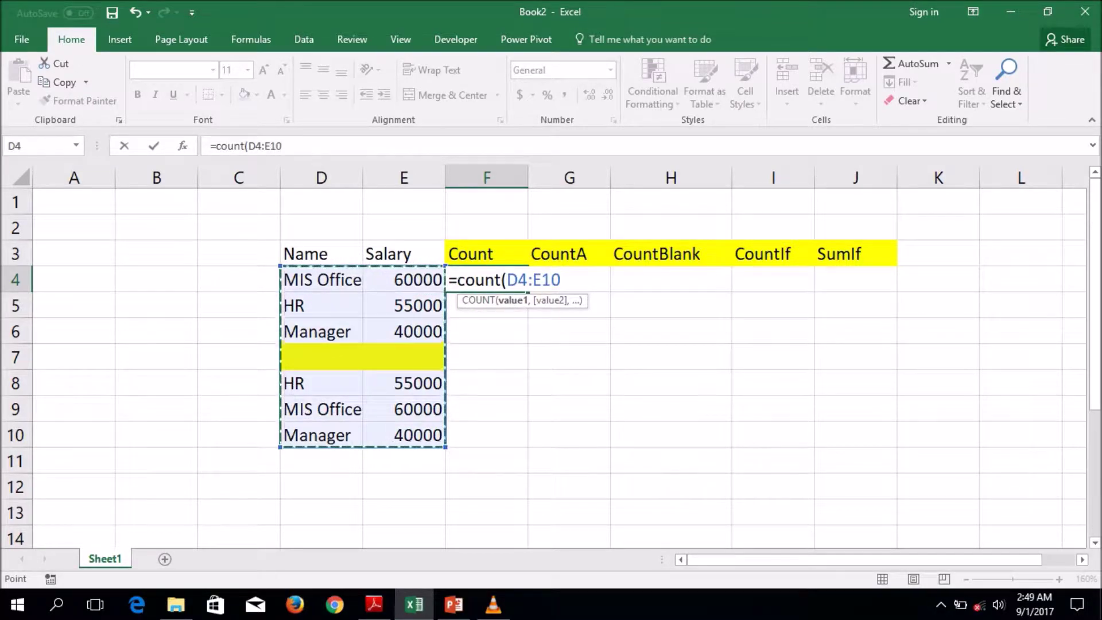
pyautogui.press('Return')
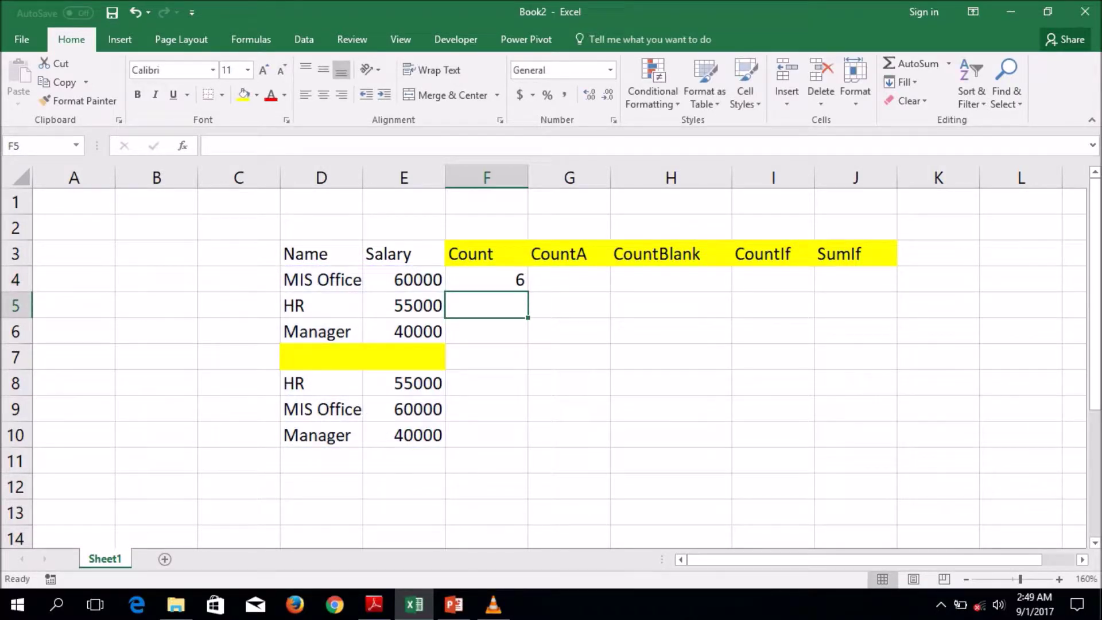
# Highlight the salaries E4:E10, the empty row 7 and the text names D4:D10 to explain the count.
pyautogui.moveTo(404, 279); pyautogui.dragTo(404, 435)
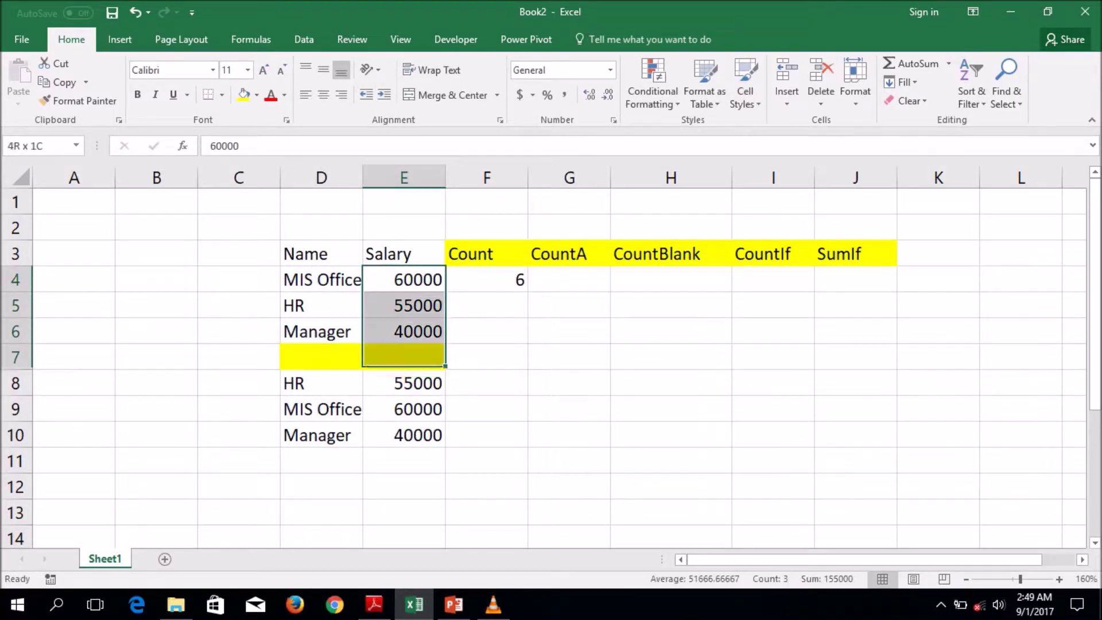
pyautogui.moveTo(322, 357); pyautogui.dragTo(414, 357)
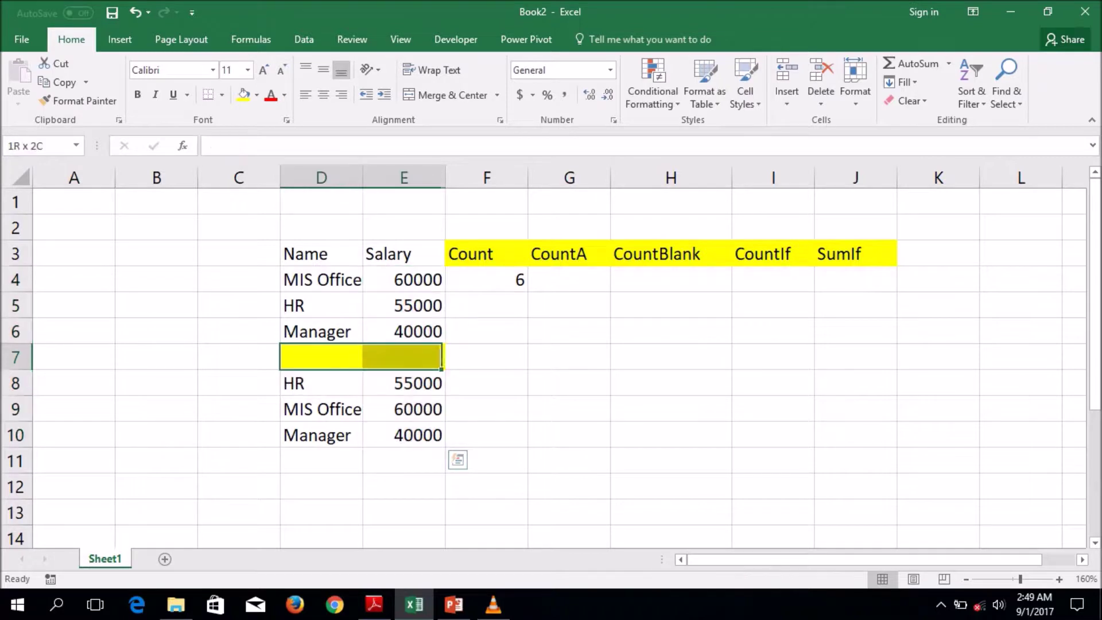
pyautogui.moveTo(404, 280); pyautogui.dragTo(404, 435)
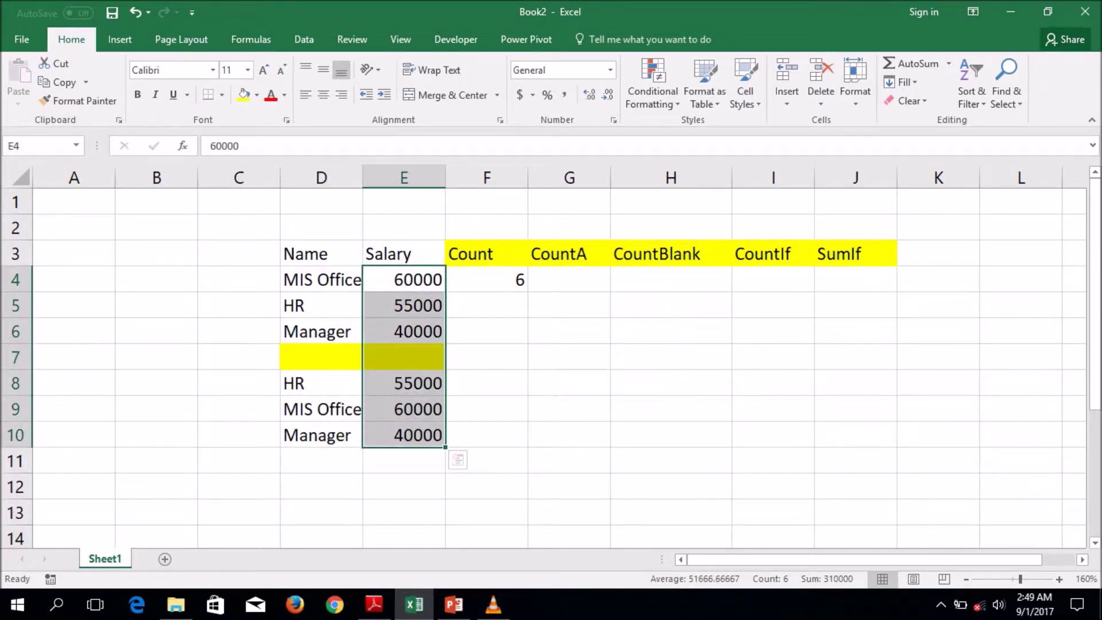
pyautogui.click(569, 279)
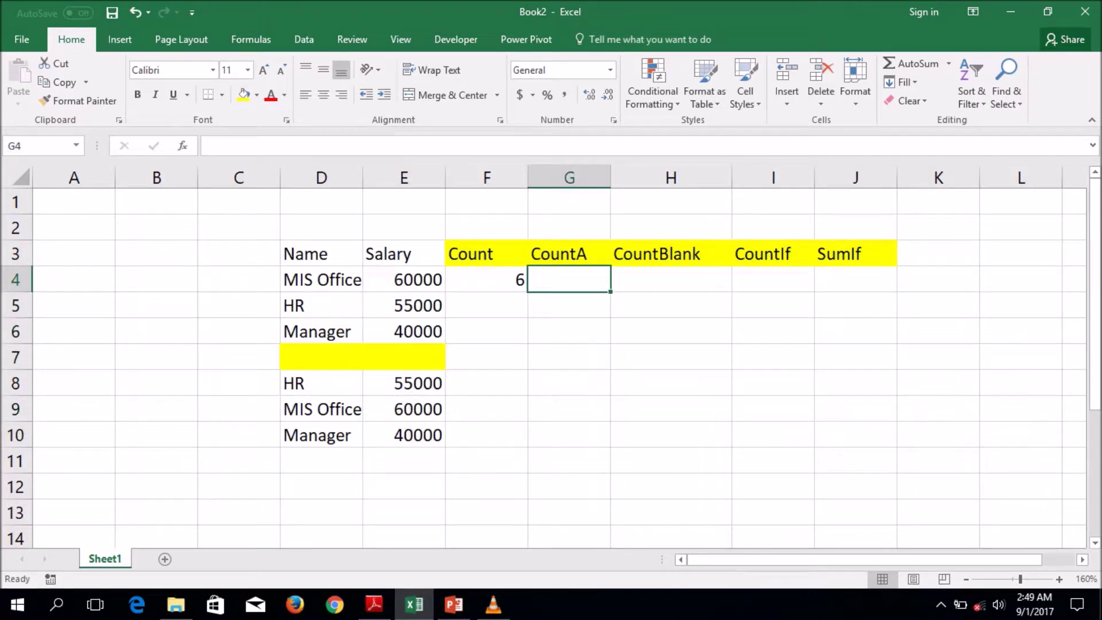
pyautogui.moveTo(321, 279); pyautogui.dragTo(321, 435)
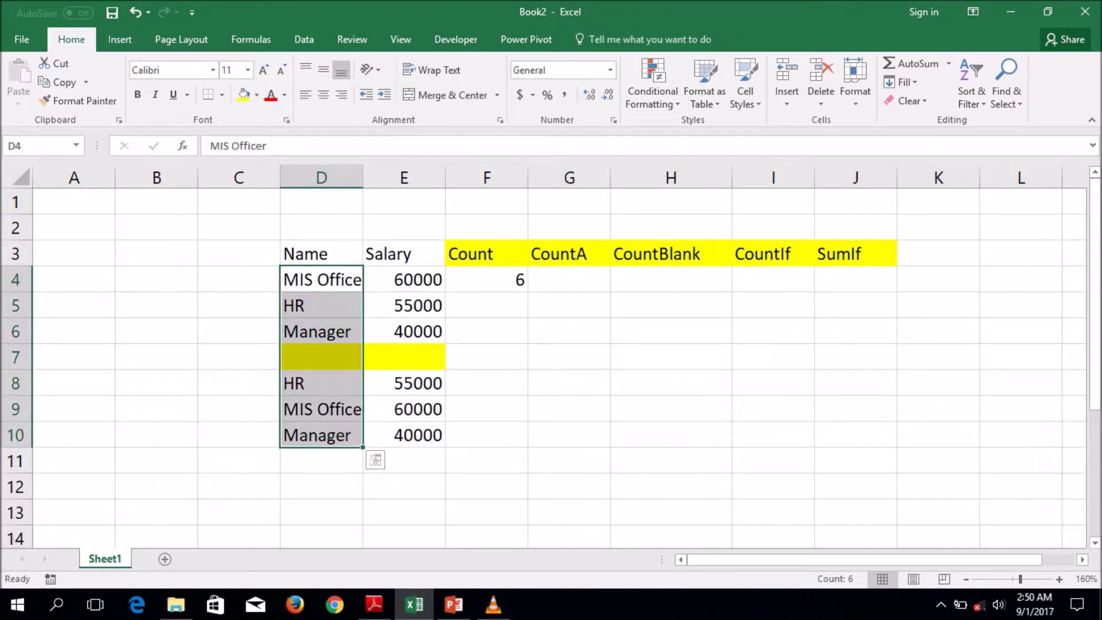
# Enter =COUNTA(D4:E10) in G4, giving 12 non-empty cells, and compare with the salaries.
pyautogui.click(569, 279)
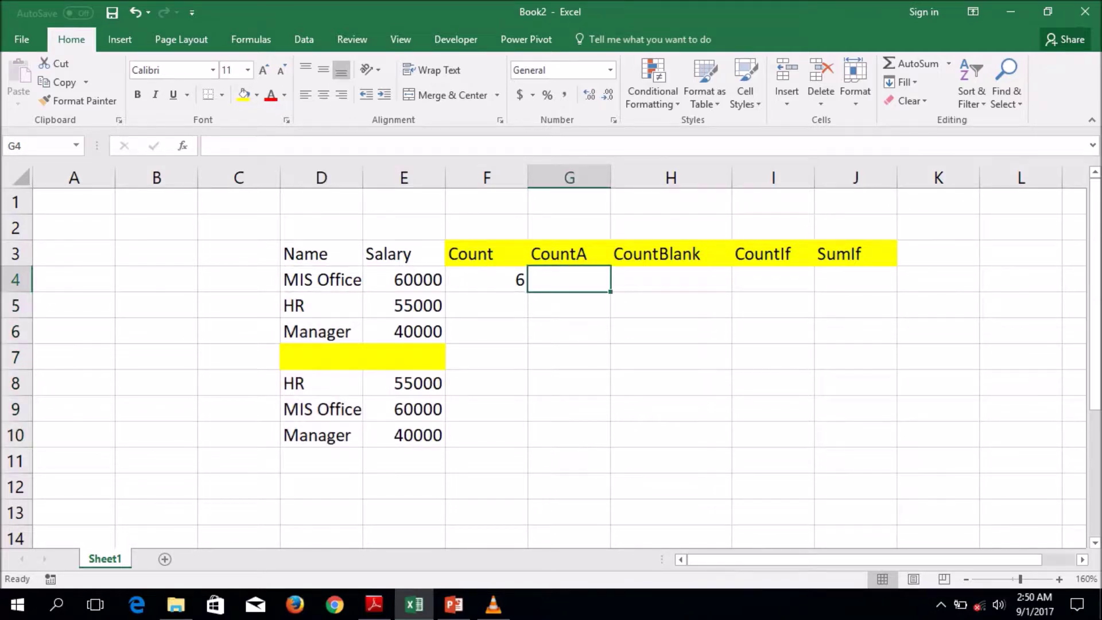
pyautogui.write('=cou')
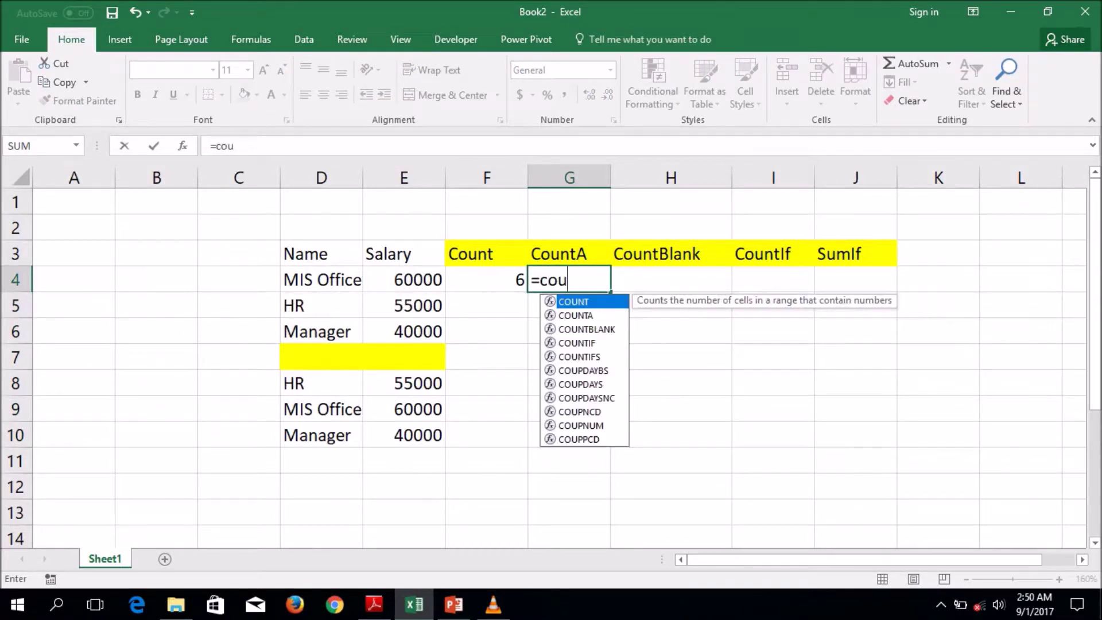
pyautogui.write('nta(')
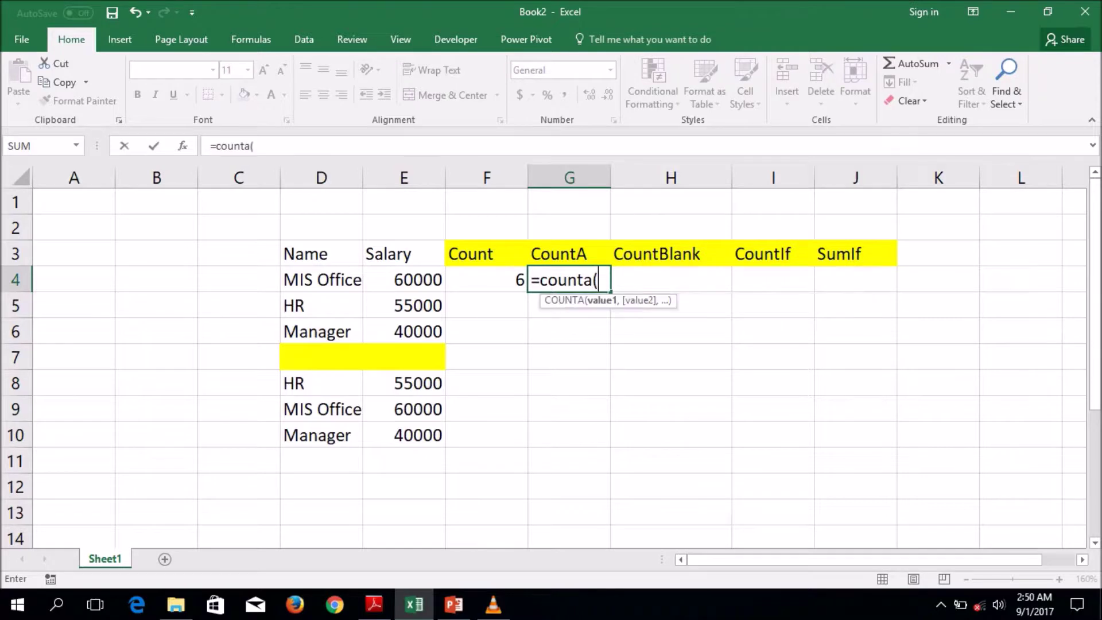
pyautogui.moveTo(321, 279); pyautogui.dragTo(404, 435)
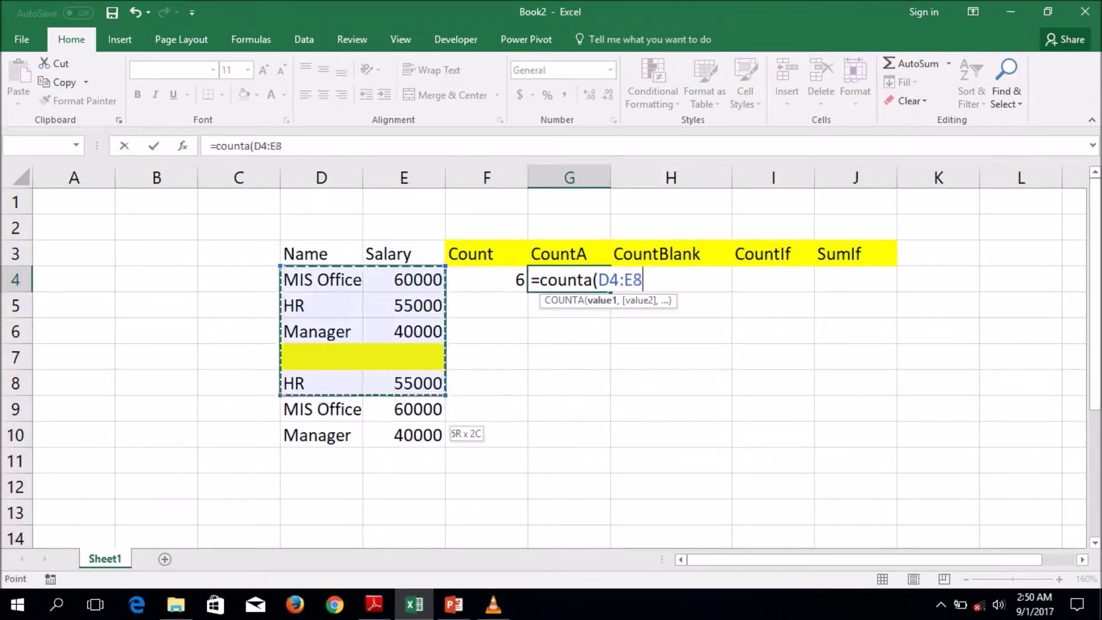
pyautogui.press('Return')
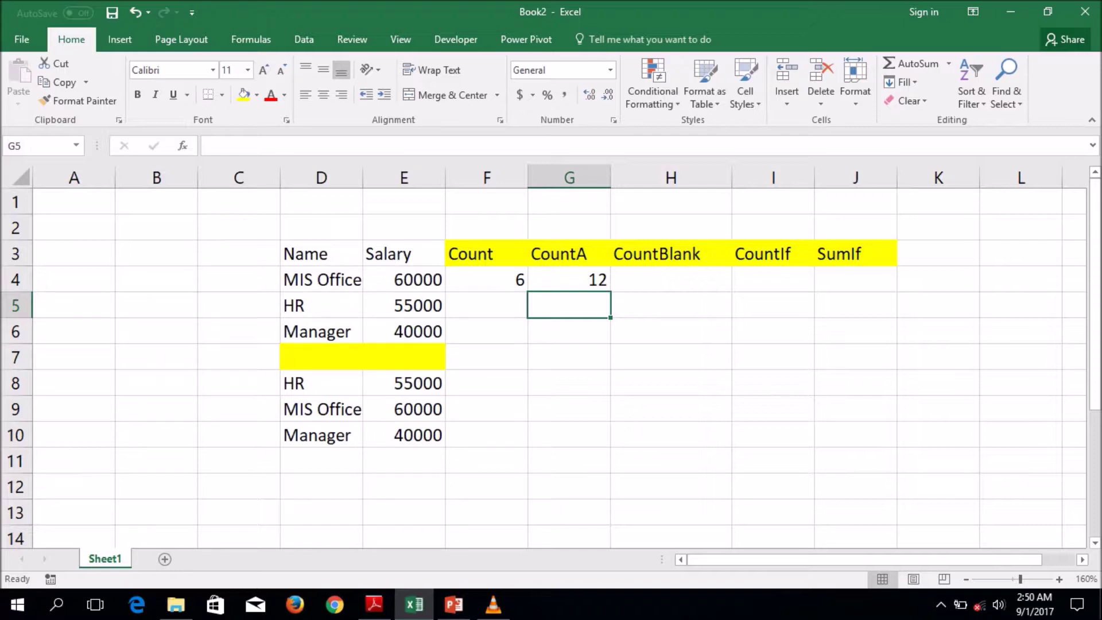
pyautogui.moveTo(404, 280); pyautogui.dragTo(404, 435)
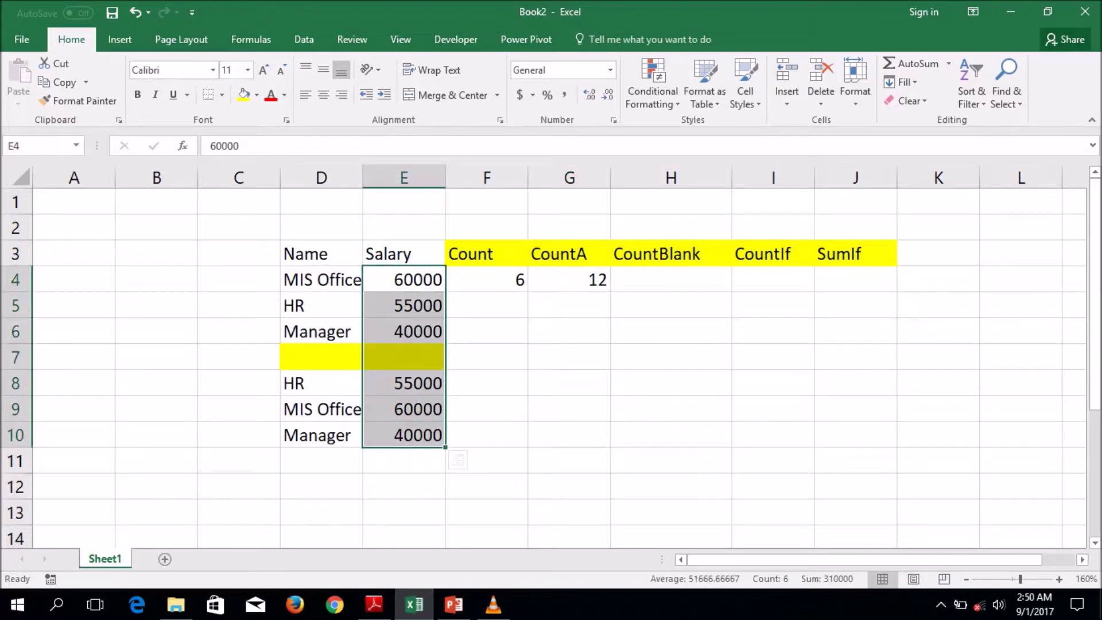
pyautogui.click(671, 280)
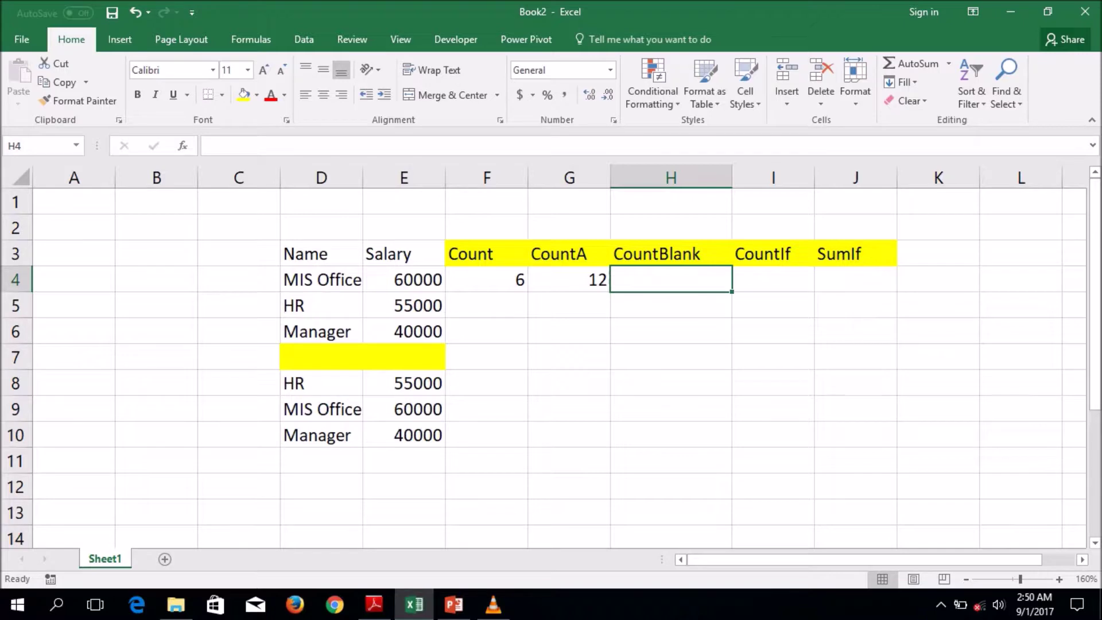
# Enter =COUNTBLANK(D4:E10) in H4, giving 2.
pyautogui.moveTo(321, 280); pyautogui.dragTo(404, 435)
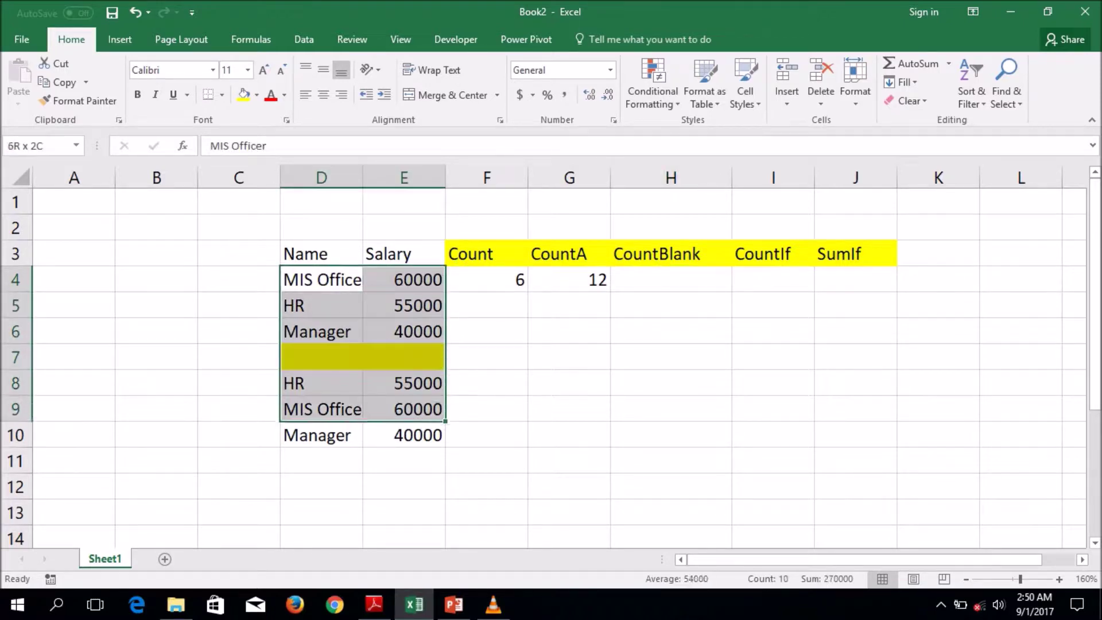
pyautogui.click(404, 357)
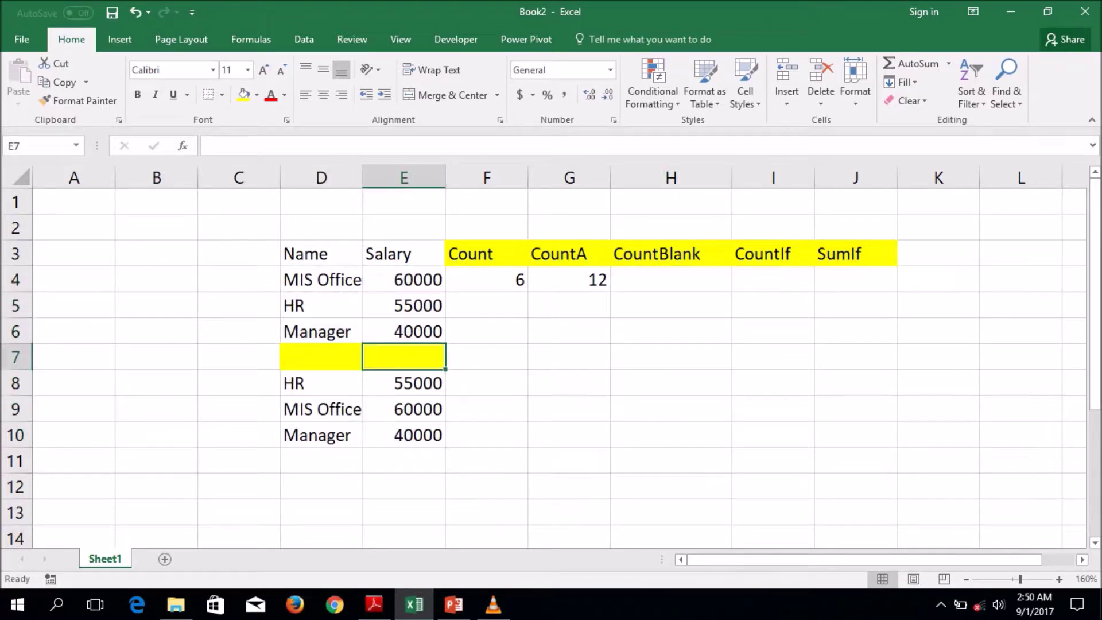
pyautogui.click(670, 280)
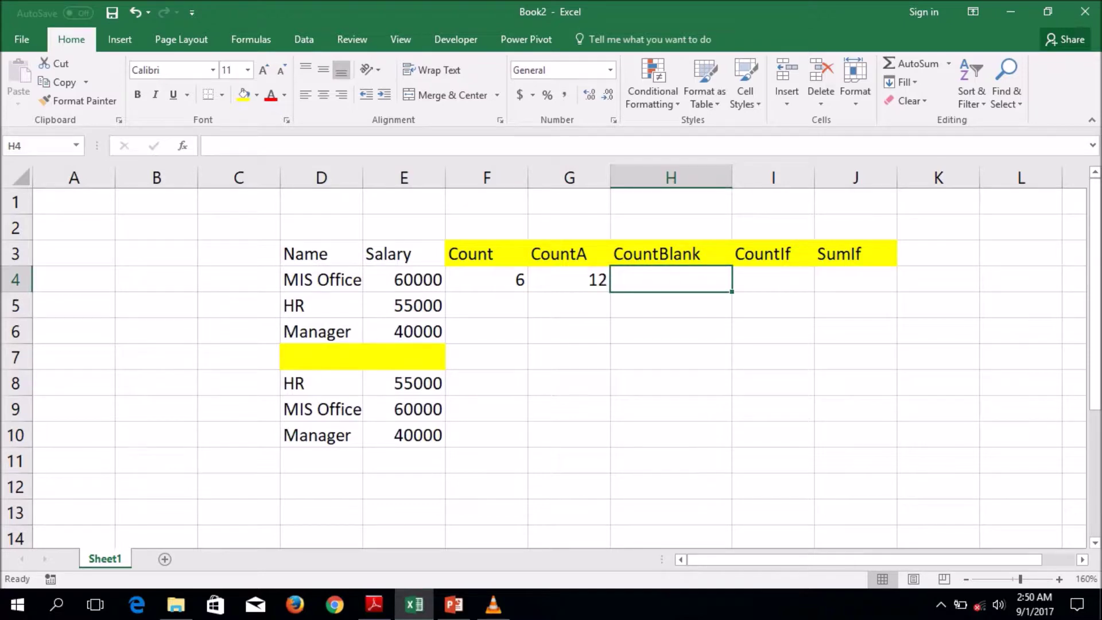
pyautogui.write('=')
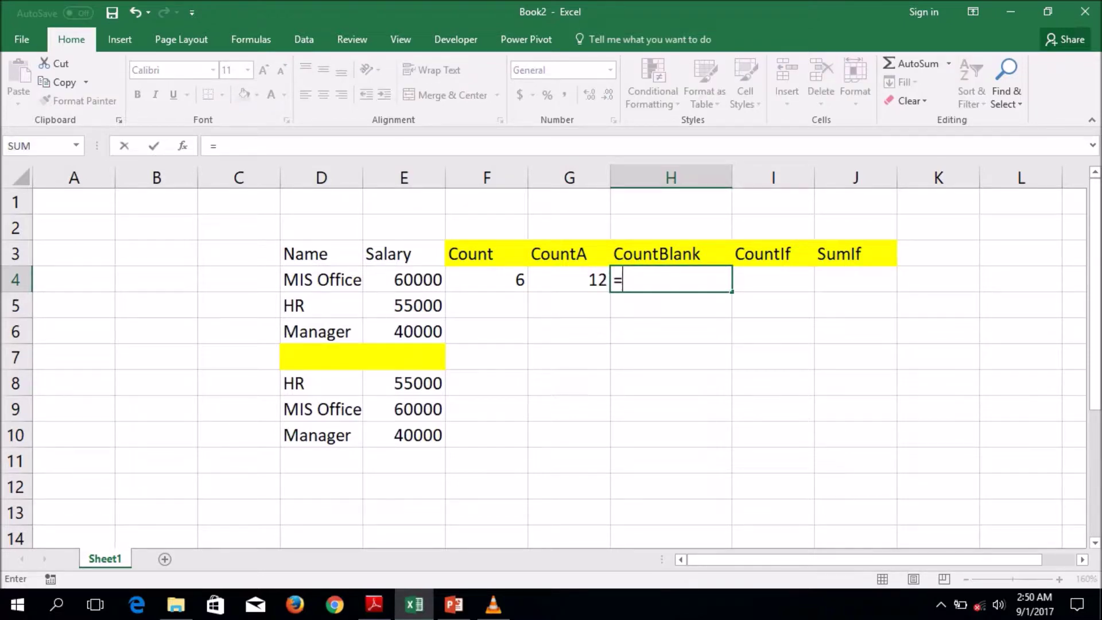
pyautogui.write('c')
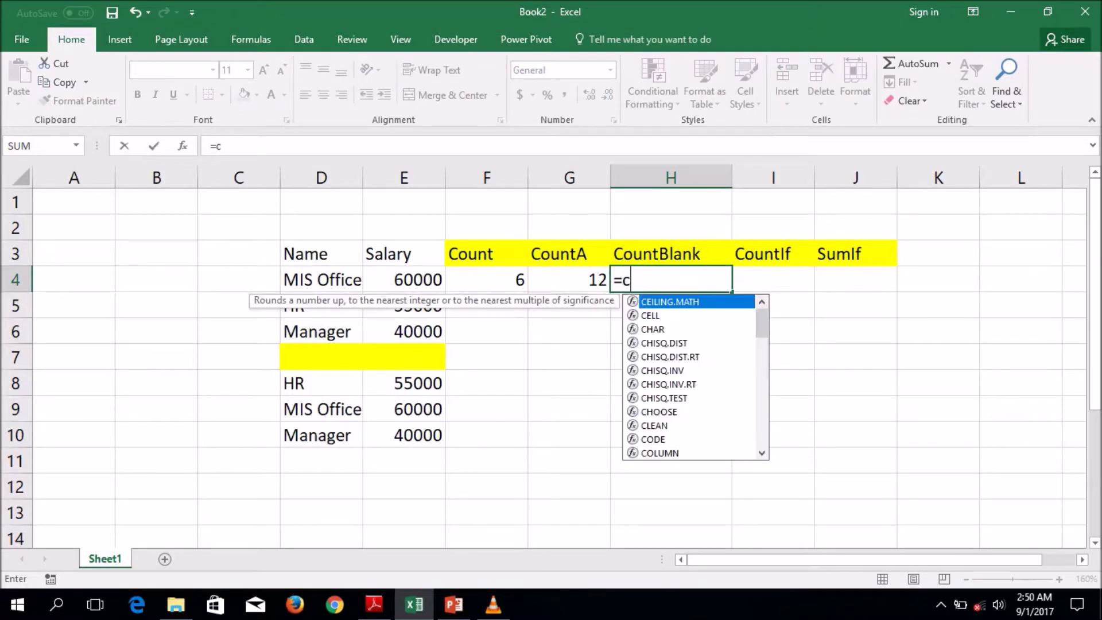
pyautogui.write('ount')
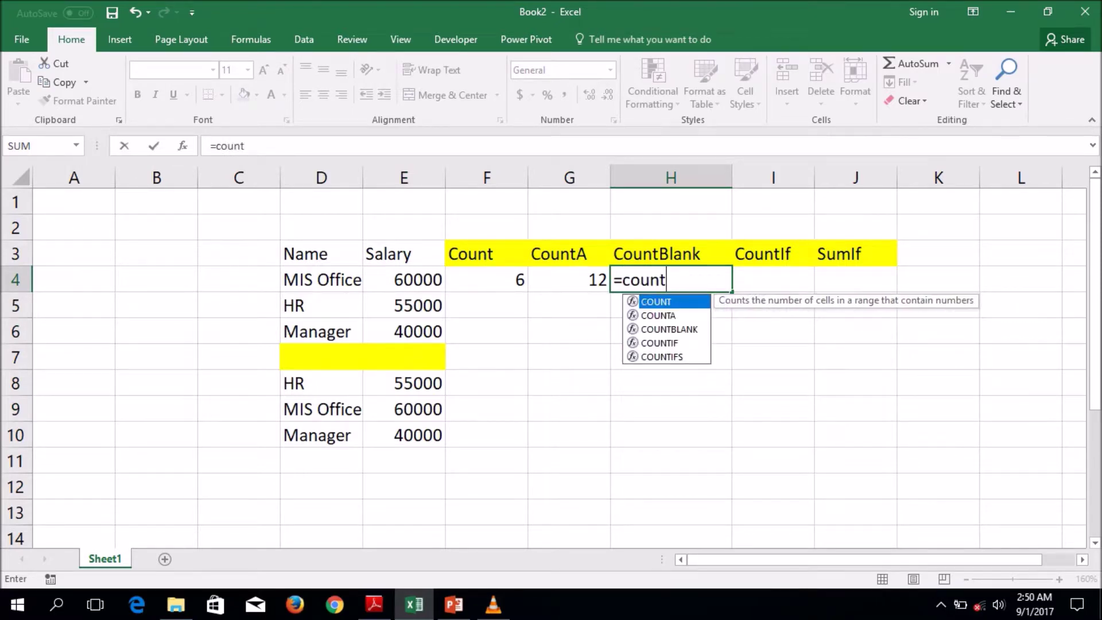
pyautogui.write('bla')
pyautogui.press('BackSpace')
pyautogui.write('lank(')
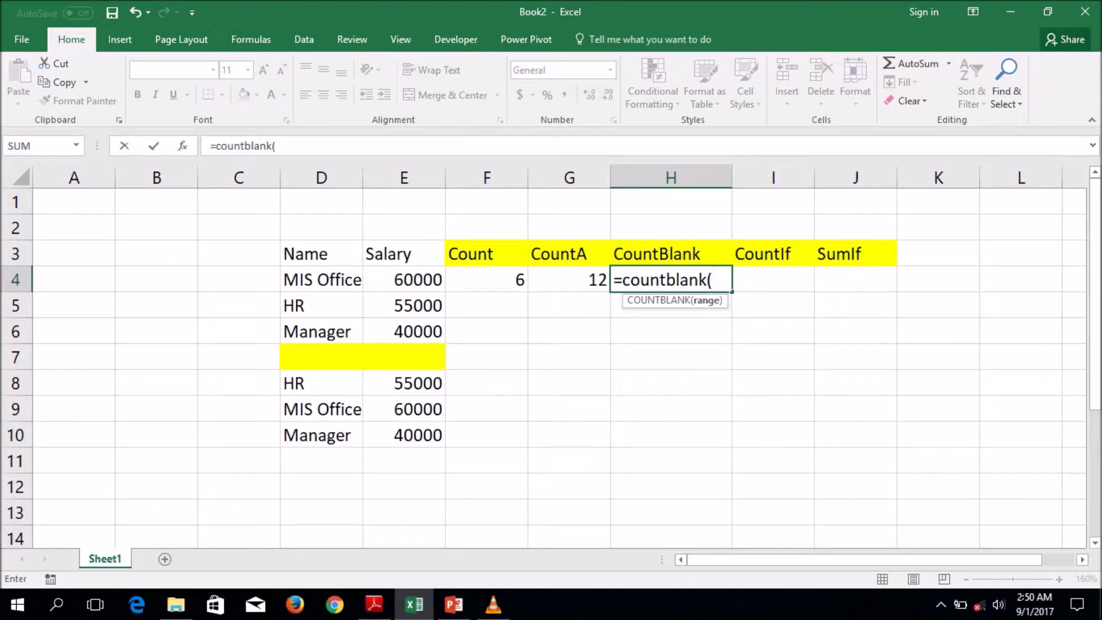
pyautogui.moveTo(322, 280)
pyautogui.mouseDown()
pyautogui.moveTo(439, 287)
pyautogui.moveTo(439, 439)
pyautogui.mouseUp()
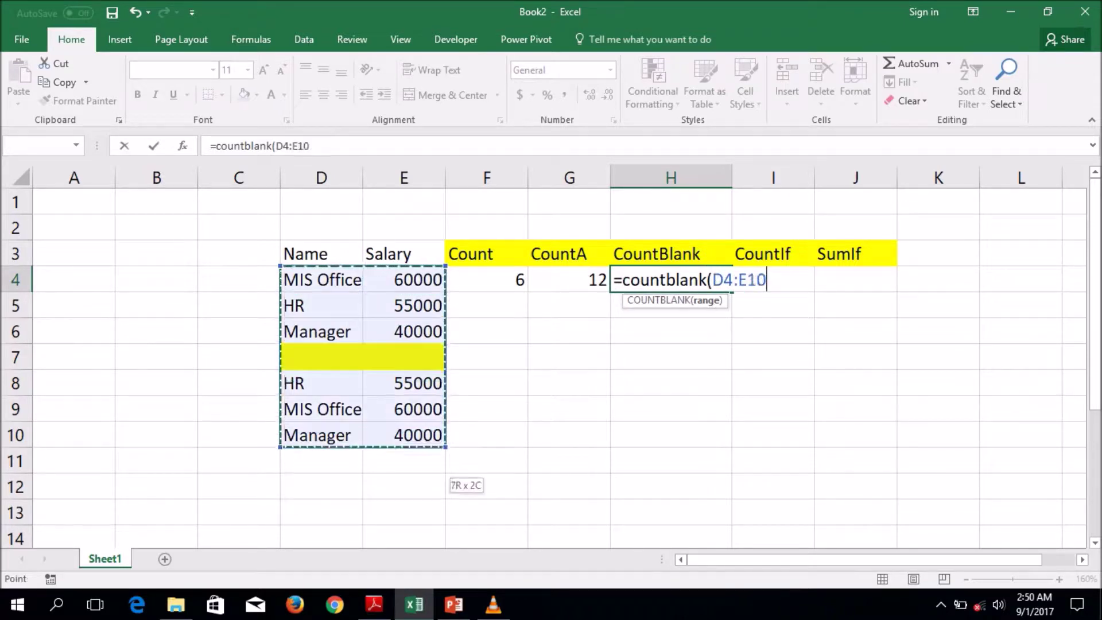
pyautogui.press('Return')
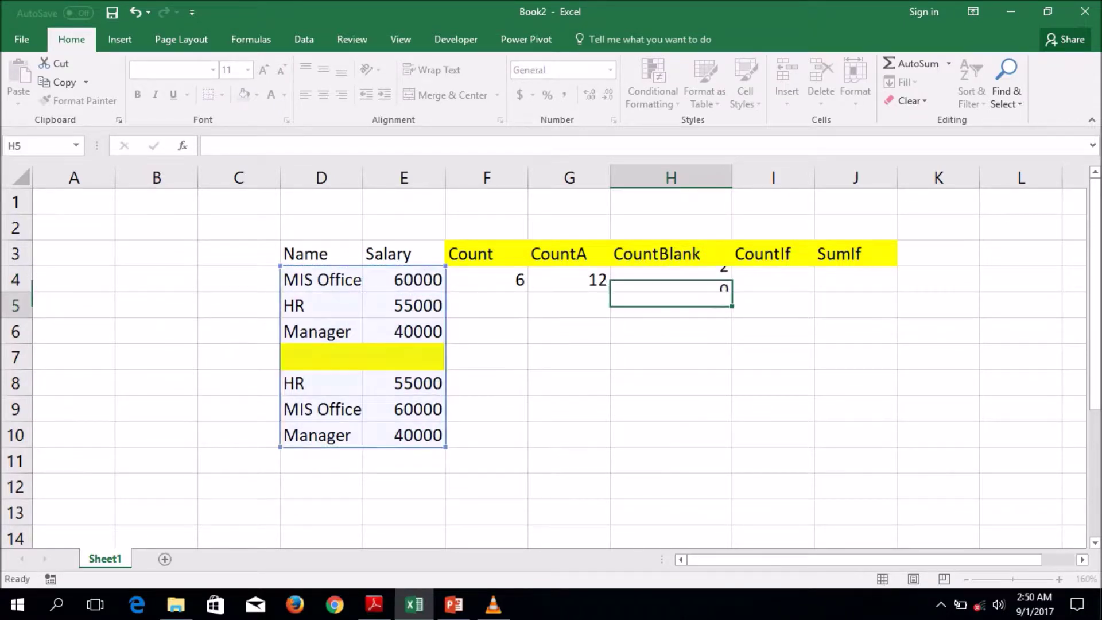
# Highlight the blank cells D7:E7 and move to the CountIf cell I4.
pyautogui.moveTo(321, 357); pyautogui.dragTo(404, 357)
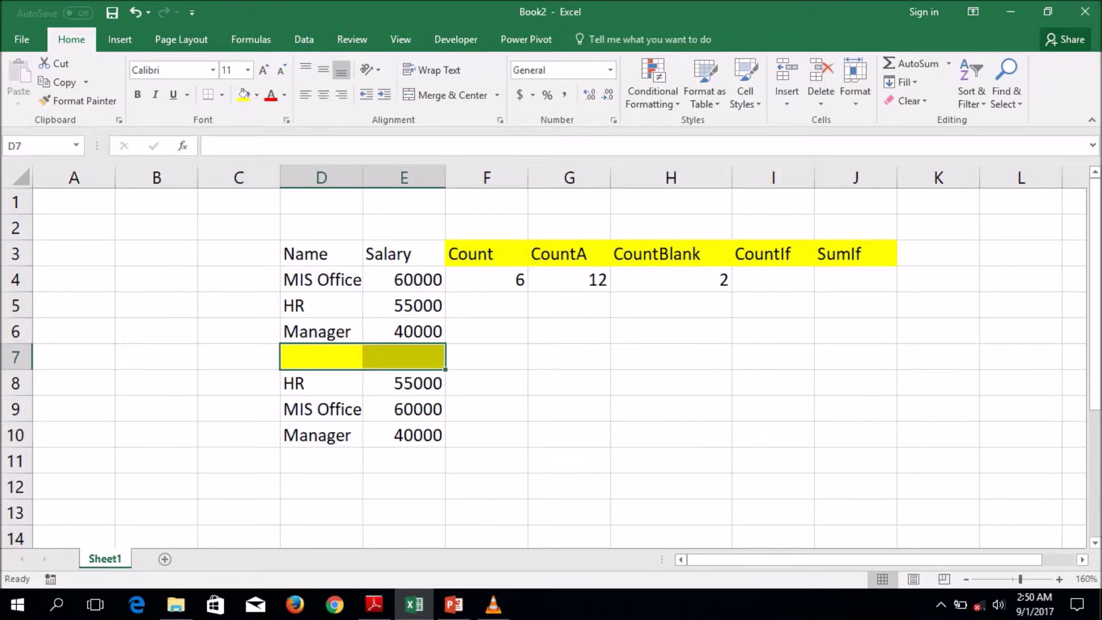
pyautogui.moveTo(487, 332); pyautogui.dragTo(569, 331)
pyautogui.click(773, 280)
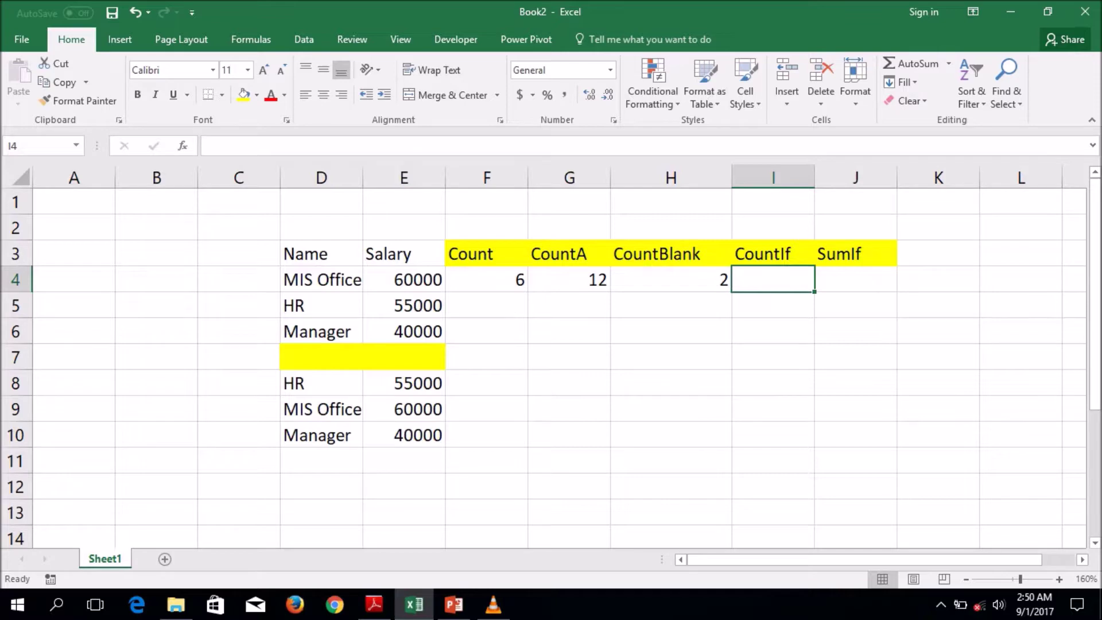
# Enter =COUNTIF(D4:E10,"HR") in I4, counting 2 HR entries.
pyautogui.write('=c')
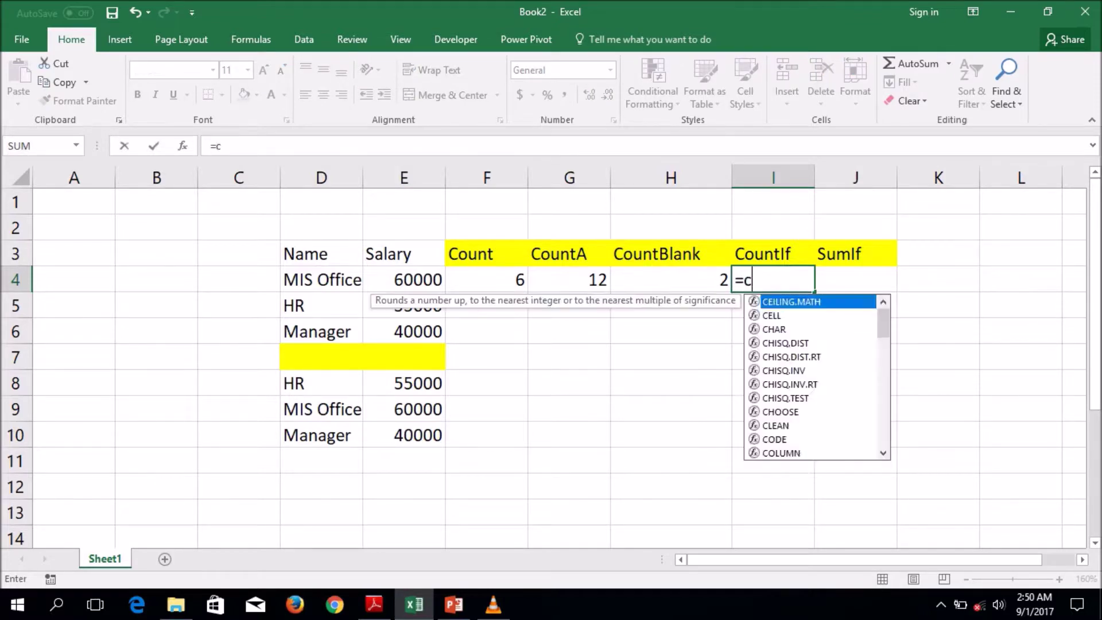
pyautogui.write('ountif(')
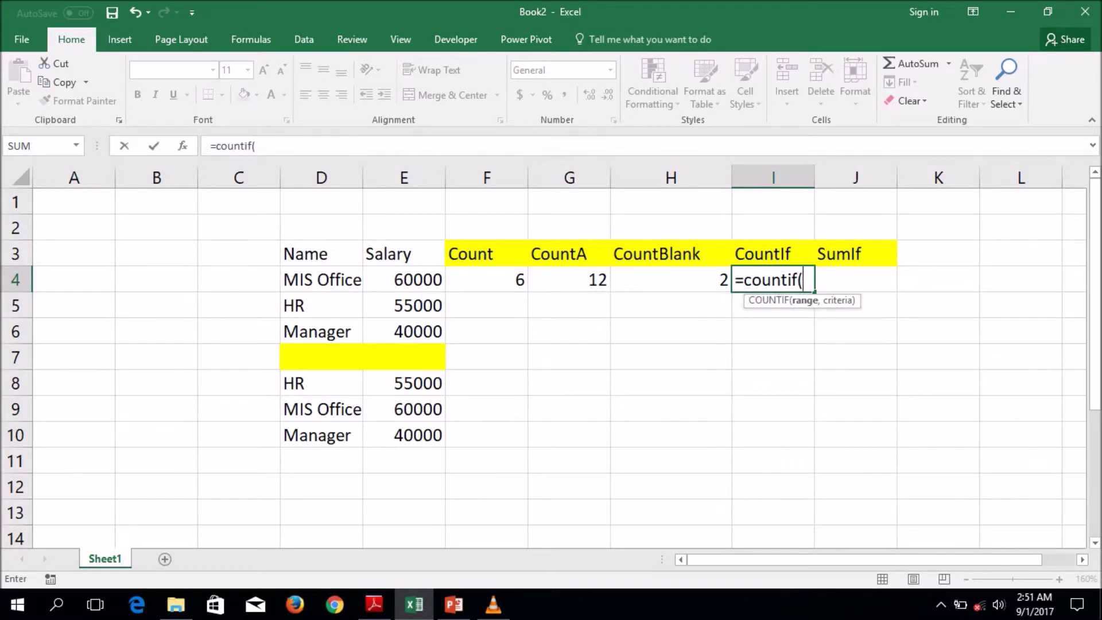
pyautogui.moveTo(310, 280); pyautogui.dragTo(439, 439)
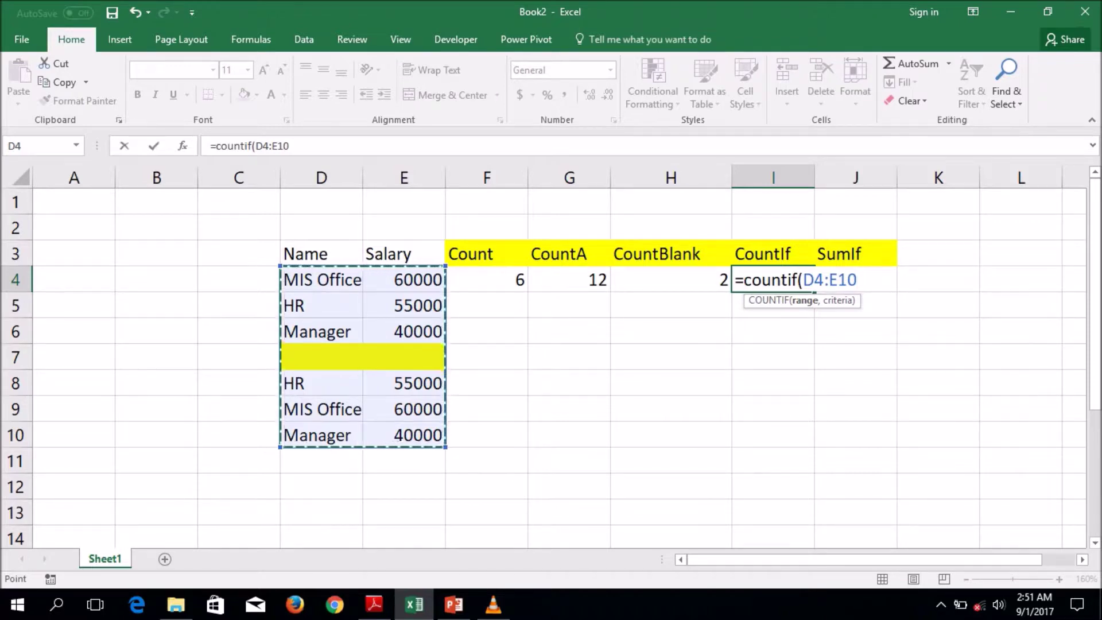
pyautogui.write(',')
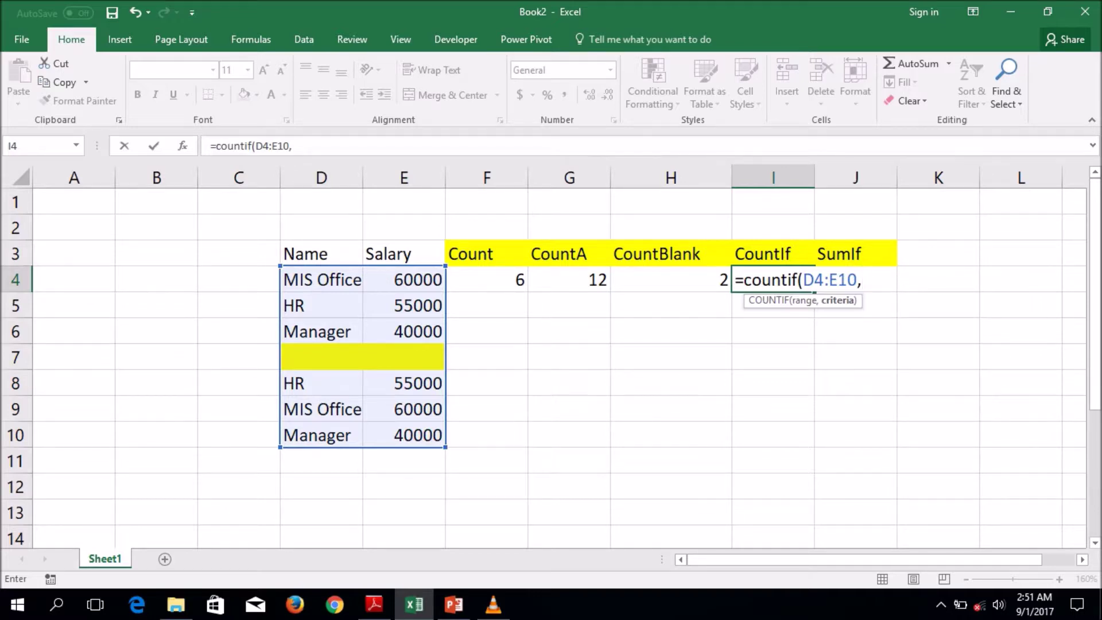
pyautogui.write('"')
pyautogui.write('HR"')
pyautogui.write(')')
pyautogui.press('Return')
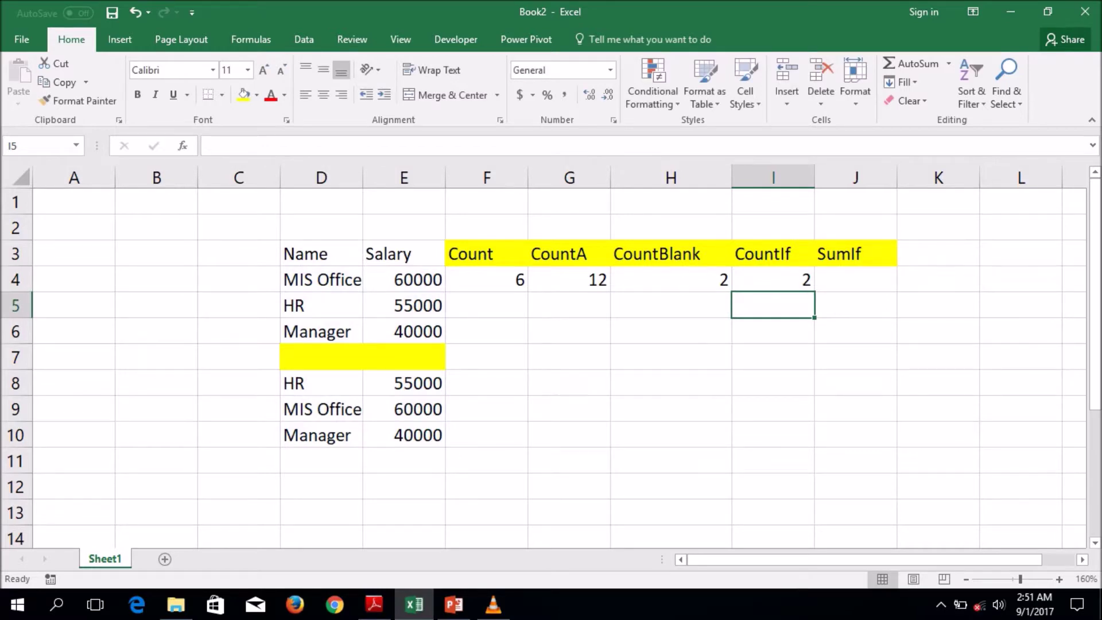
pyautogui.click(773, 279)
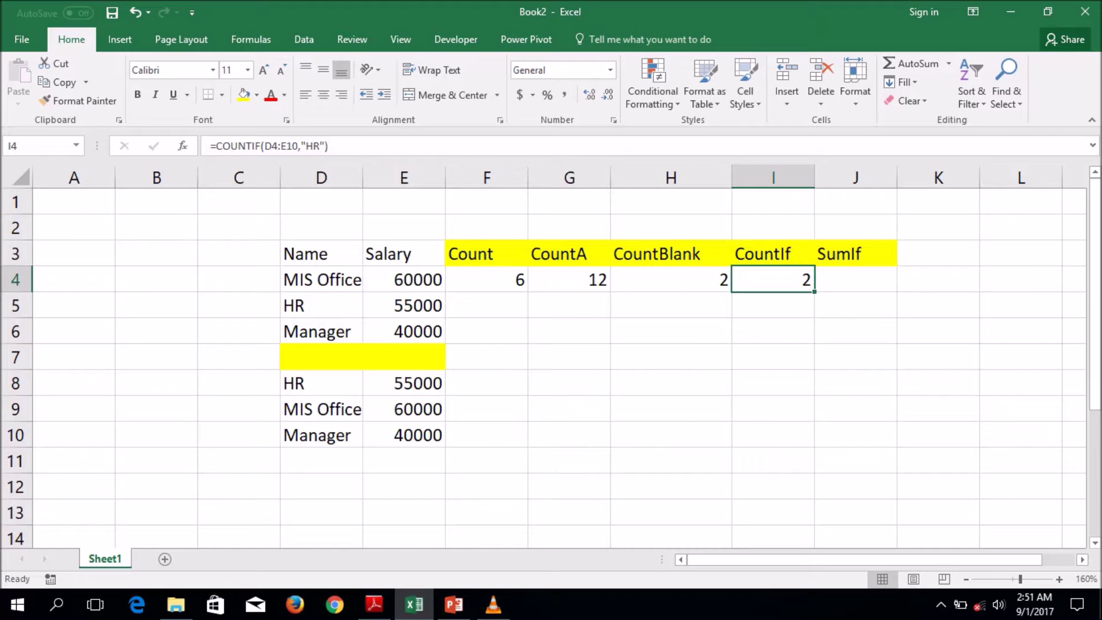
pyautogui.click(321, 331)
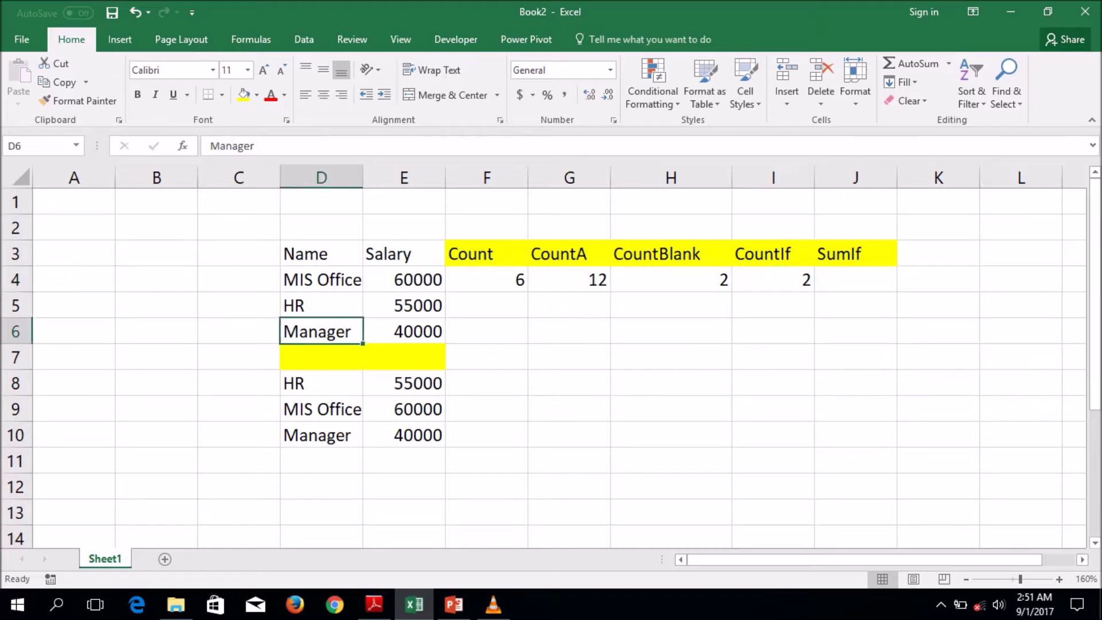
pyautogui.write('HR')
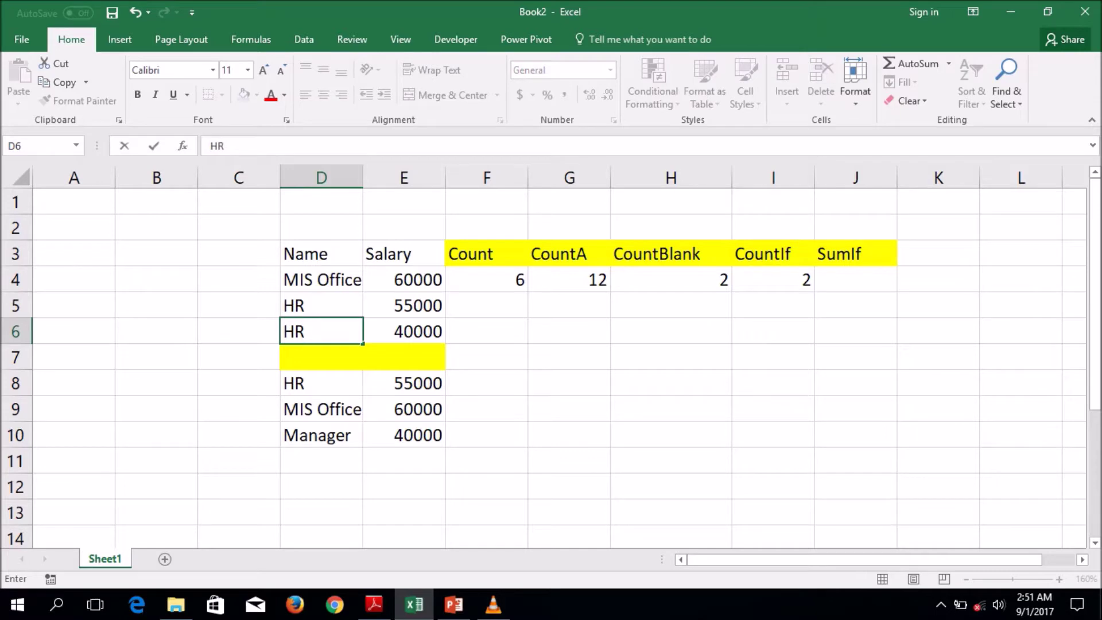
pyautogui.click(238, 331)
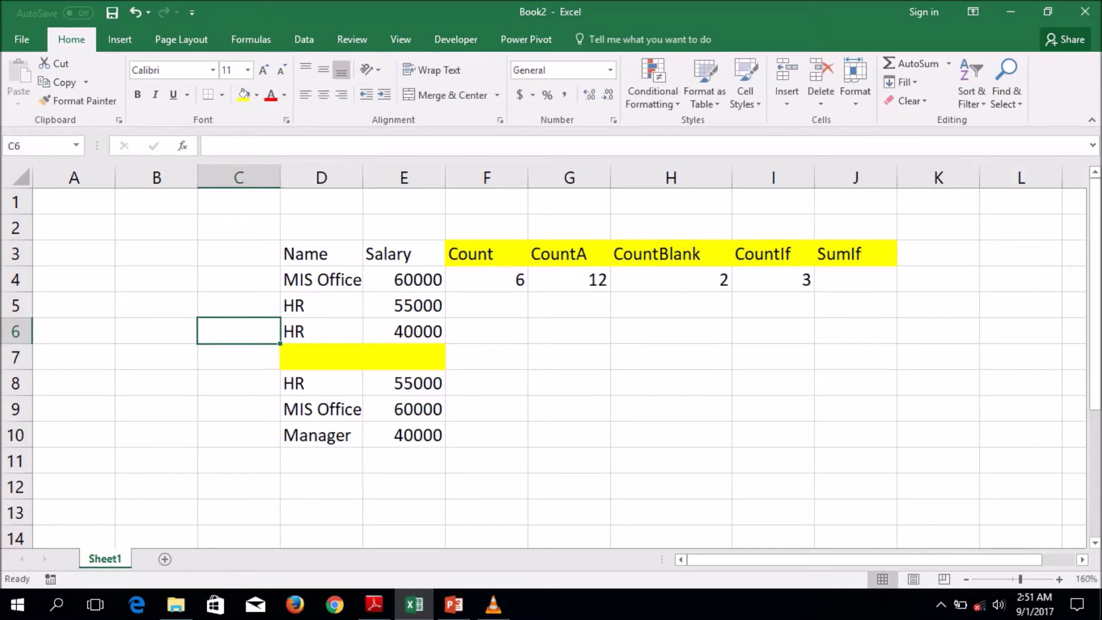
pyautogui.click(322, 331)
pyautogui.hotkey('ctrl', 'z')
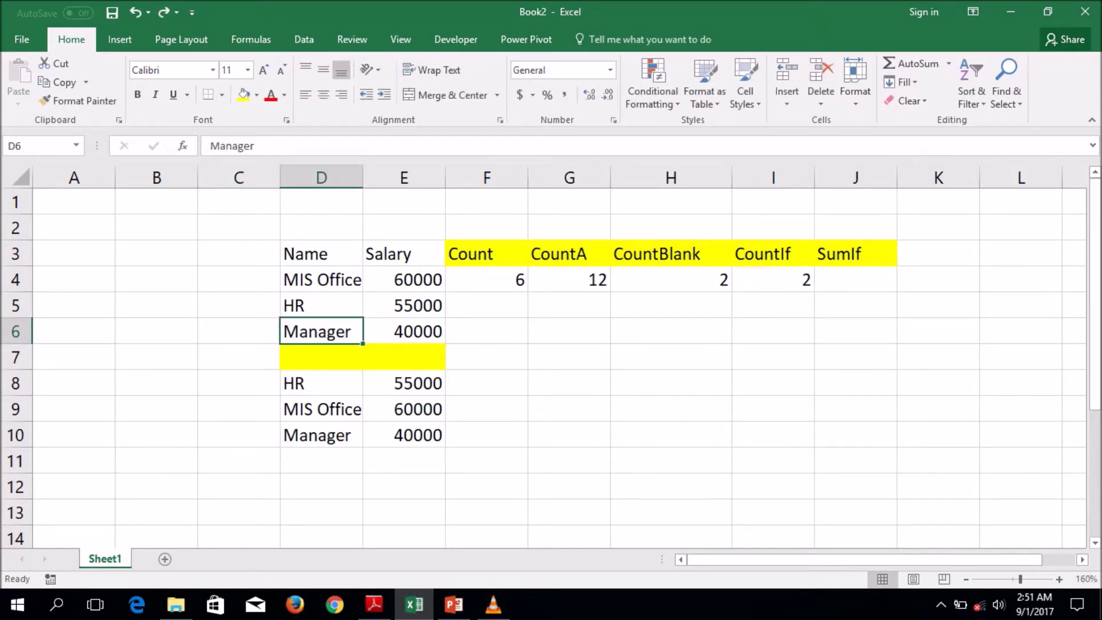
pyautogui.click(855, 279)
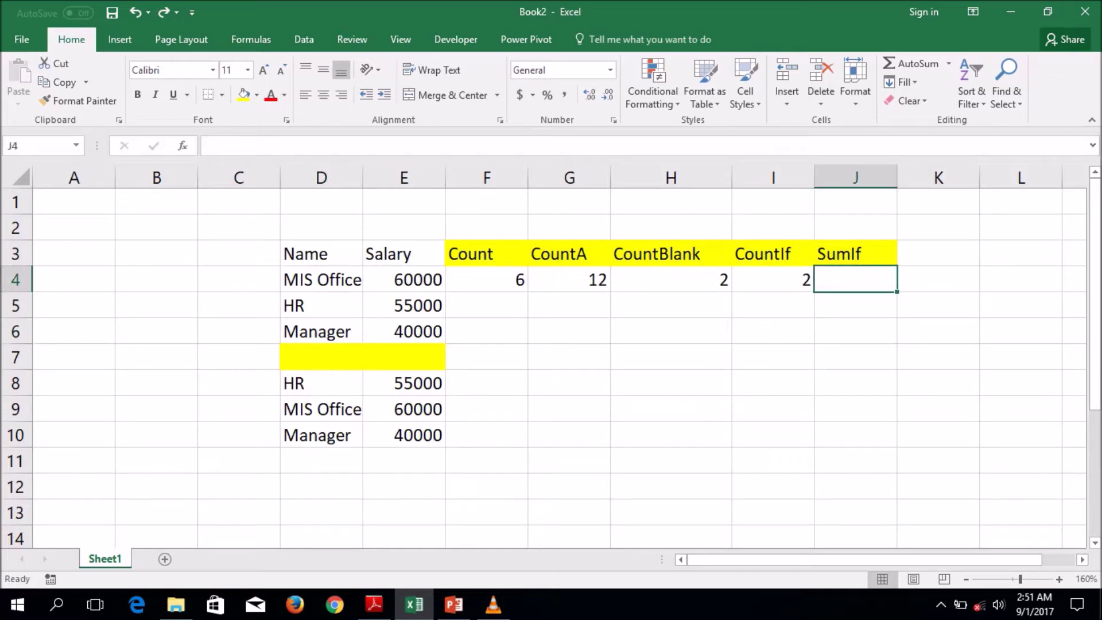
pyautogui.moveTo(322, 279); pyautogui.dragTo(404, 435)
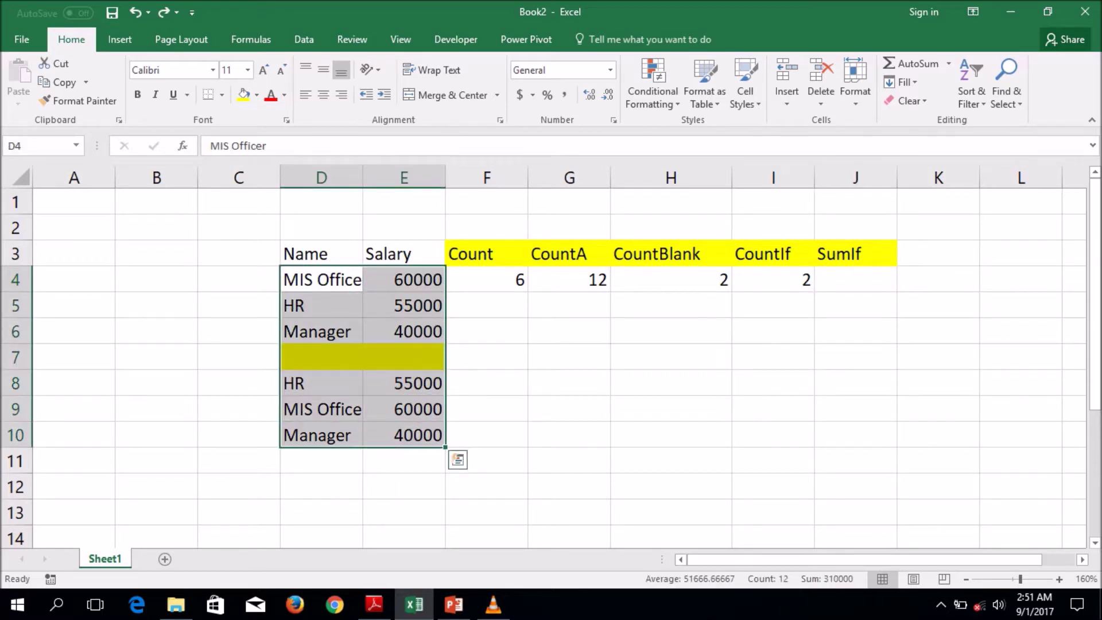
# Start a formula with = in the SumIf cell J4.
pyautogui.click(855, 279)
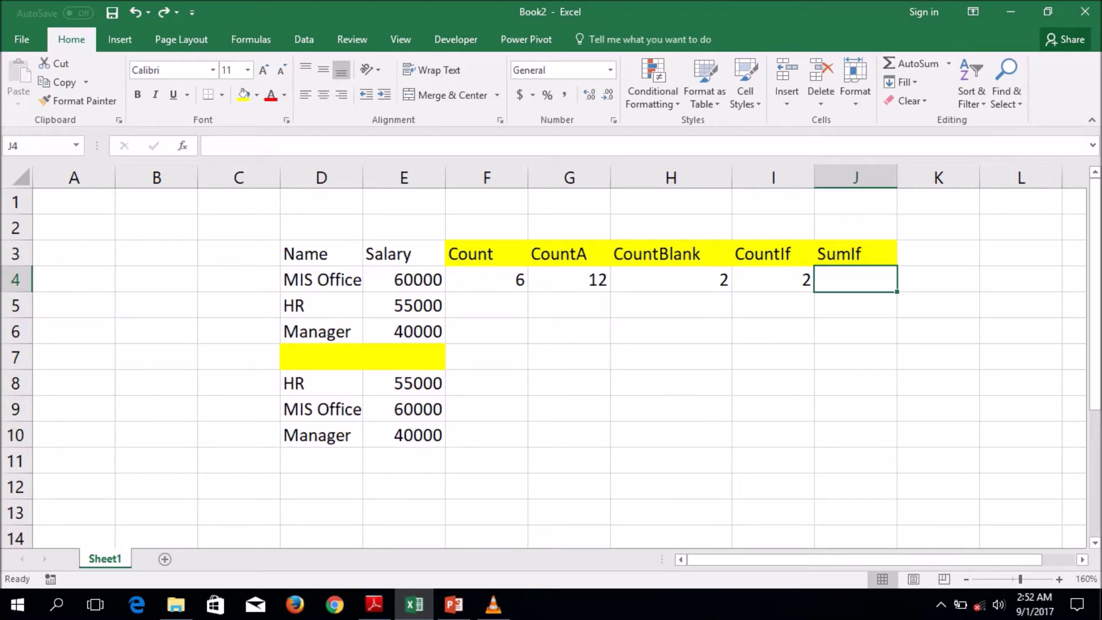
pyautogui.write('=')
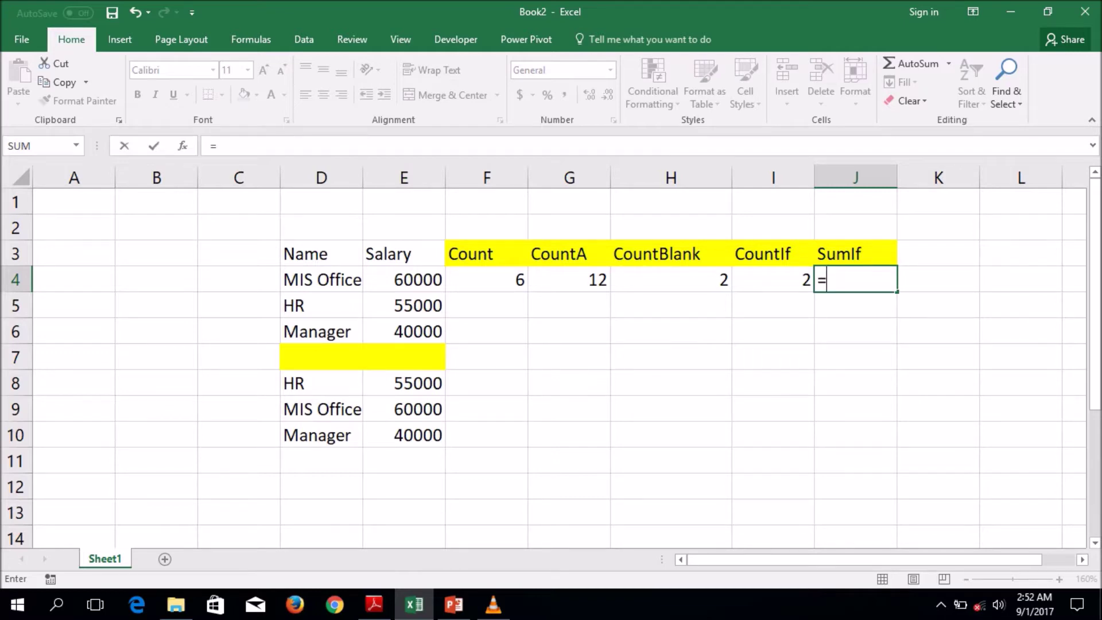
# Complete =SUMIF(D4:E10,"MIS Officer",E4:E10) in J4, totalling 120000.
pyautogui.write('sum')
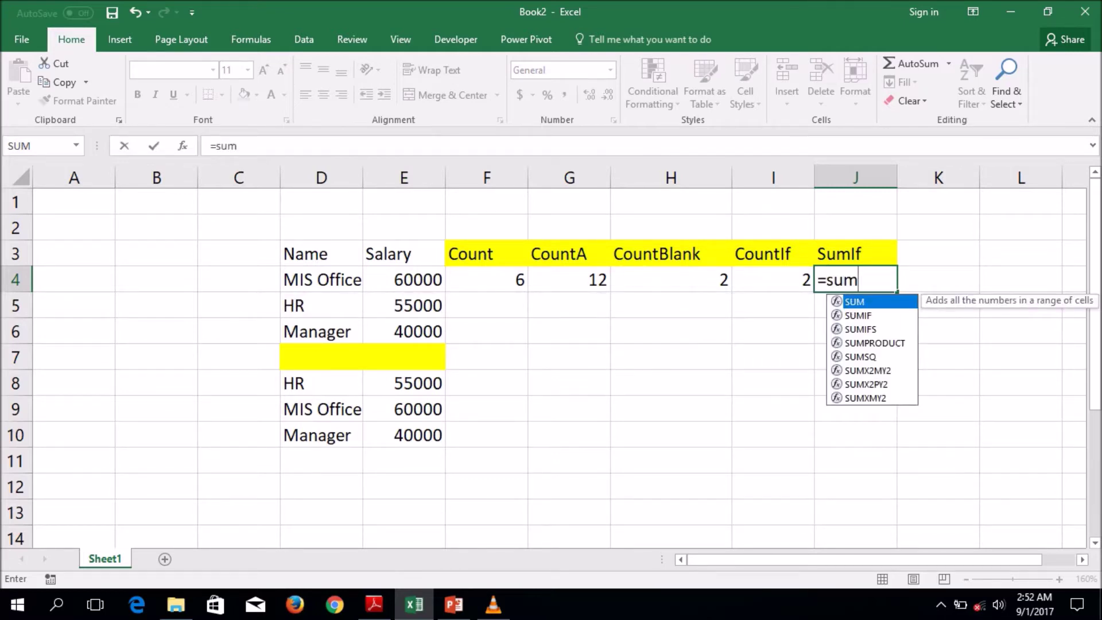
pyautogui.write('if')
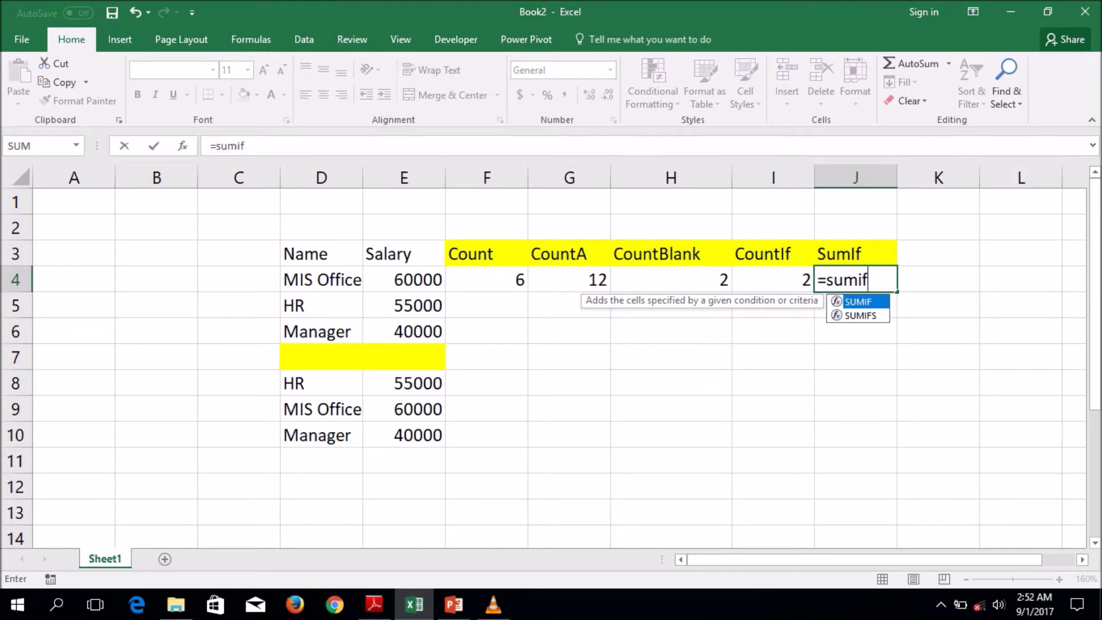
pyautogui.write('(')
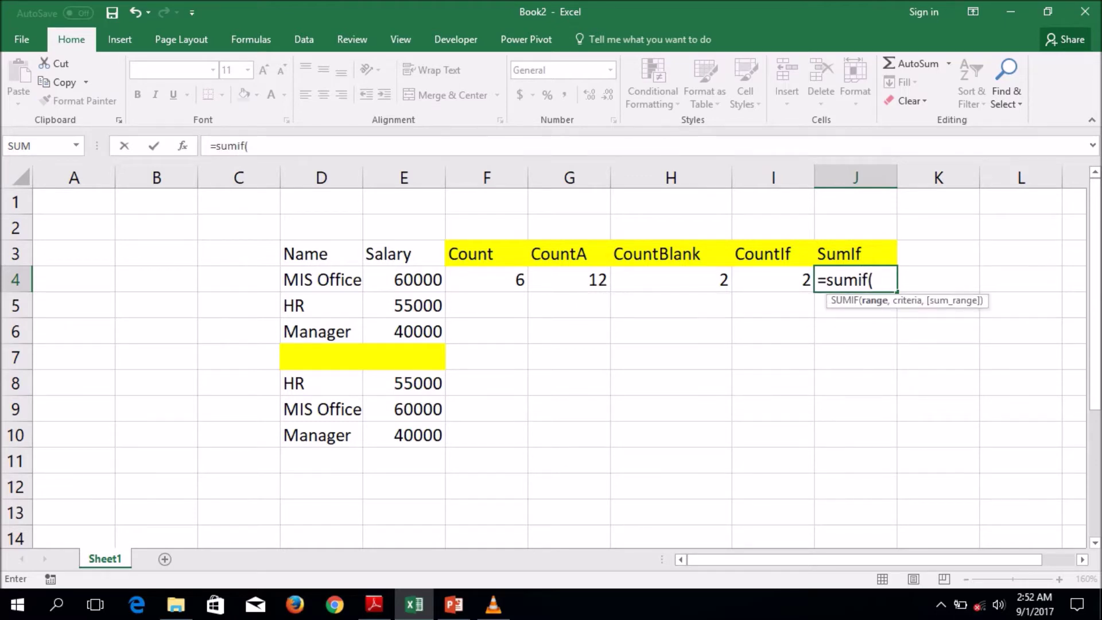
pyautogui.click(321, 279)
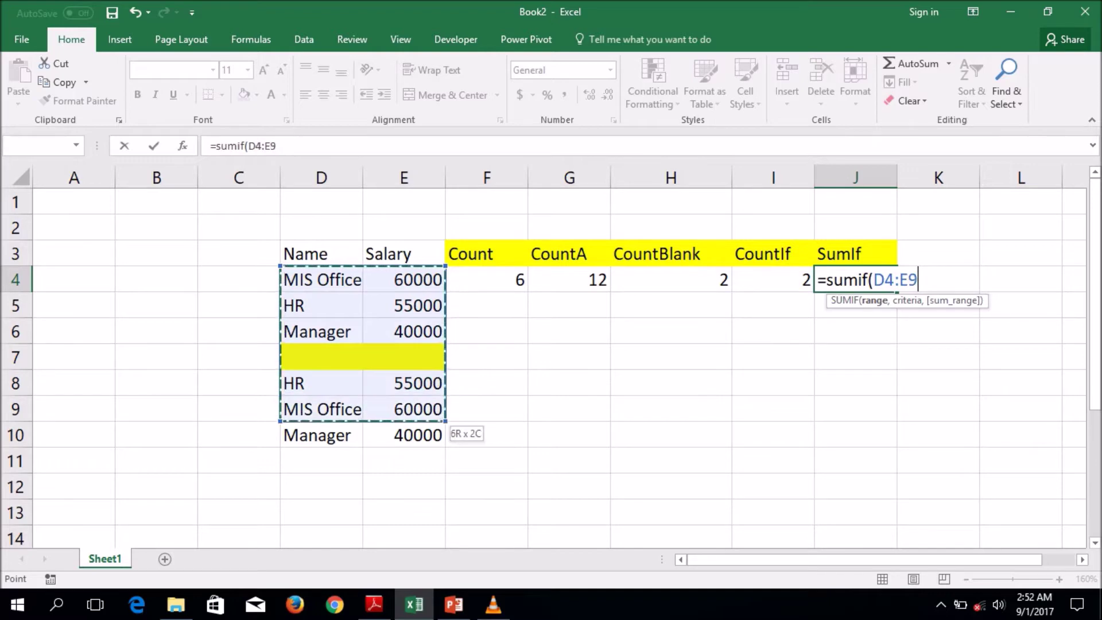
pyautogui.moveTo(321, 280); pyautogui.dragTo(436, 435)
pyautogui.write(',"')
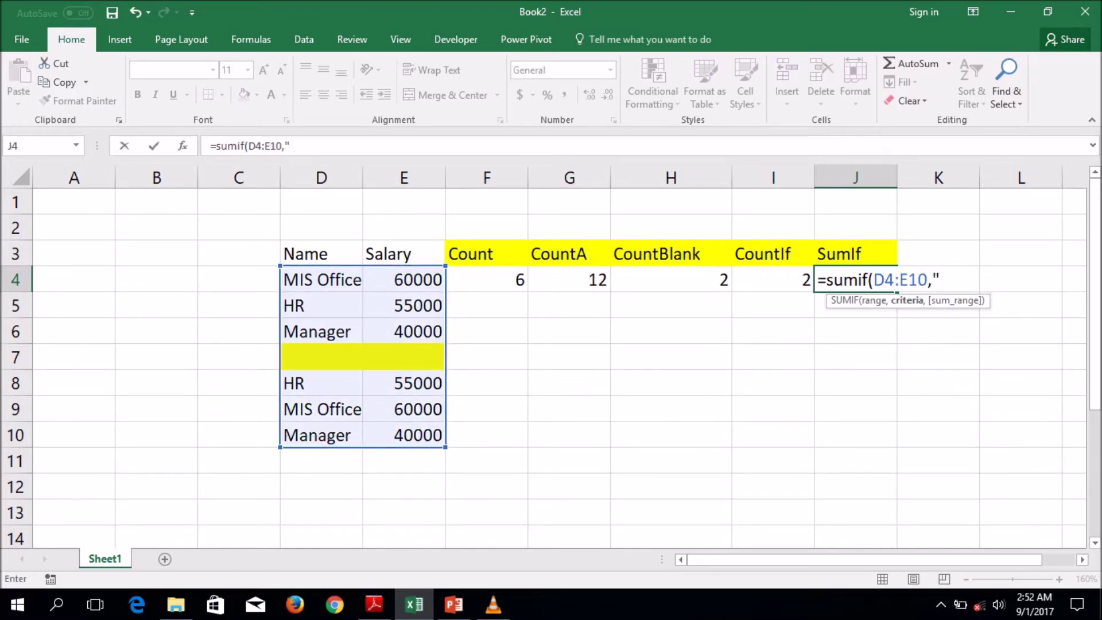
pyautogui.write('MI')
pyautogui.write('Officer')
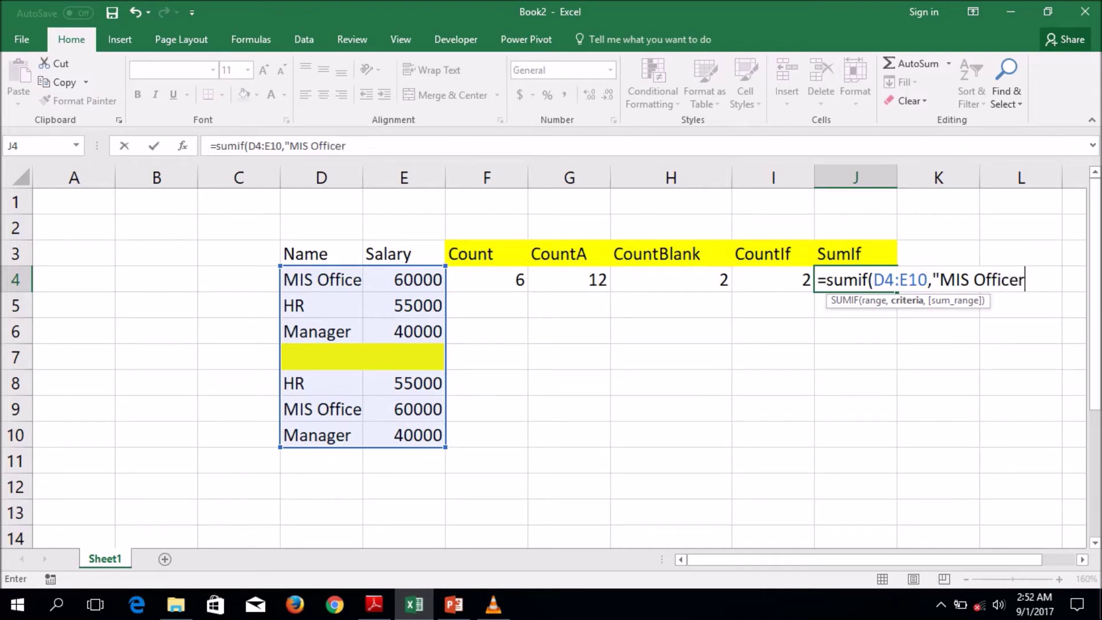
pyautogui.write('"')
pyautogui.write(',')
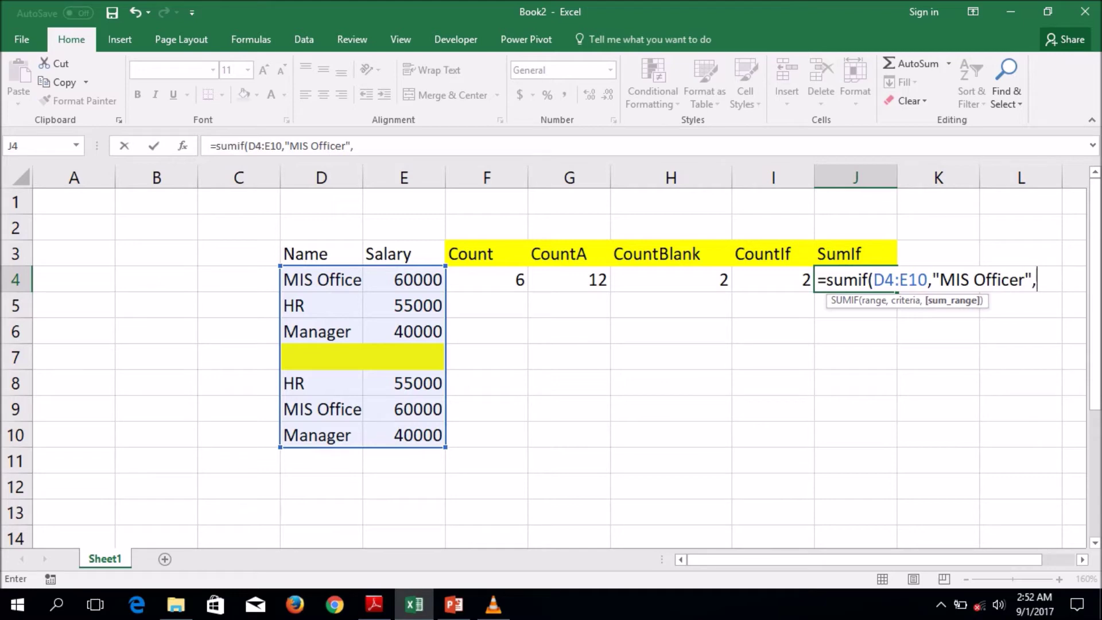
pyautogui.click(404, 279)
pyautogui.moveTo(404, 280); pyautogui.dragTo(404, 436)
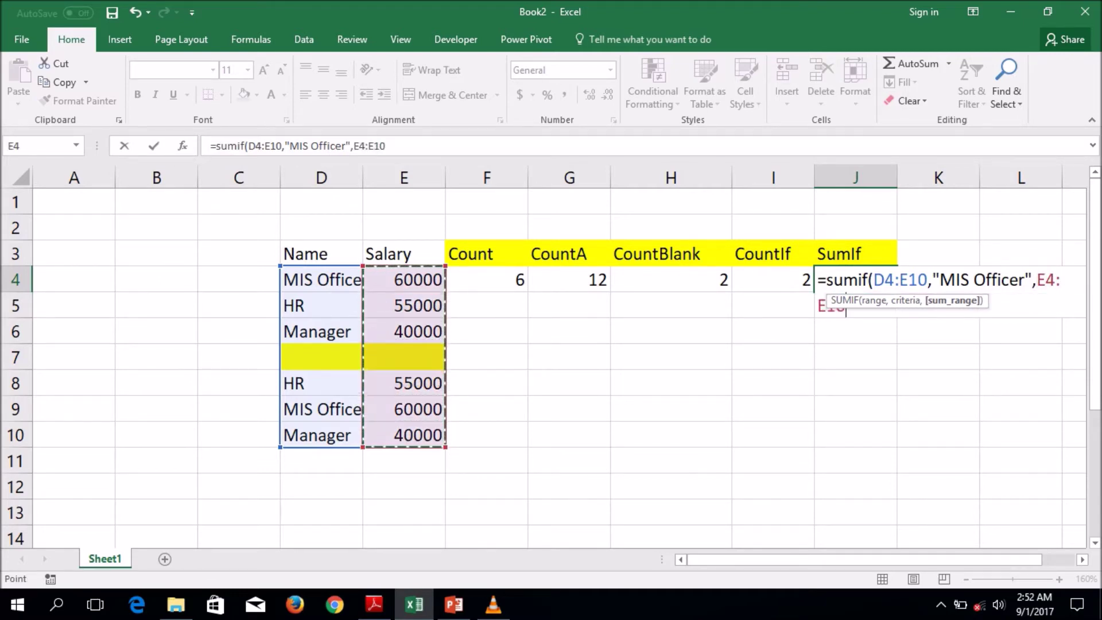
pyautogui.press('Return')
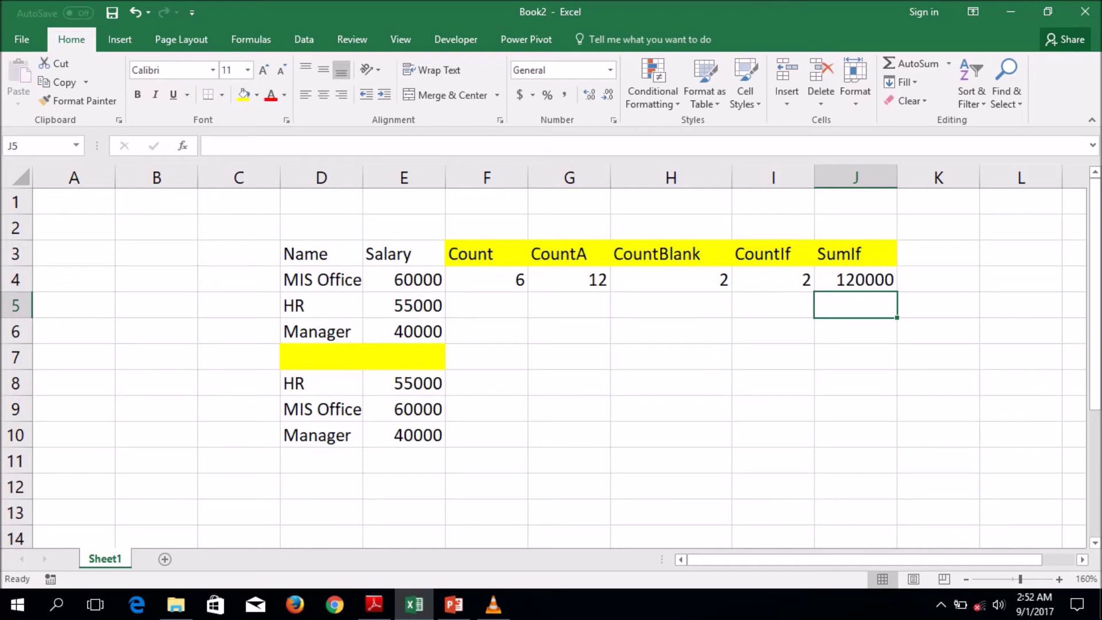
pyautogui.click(404, 280)
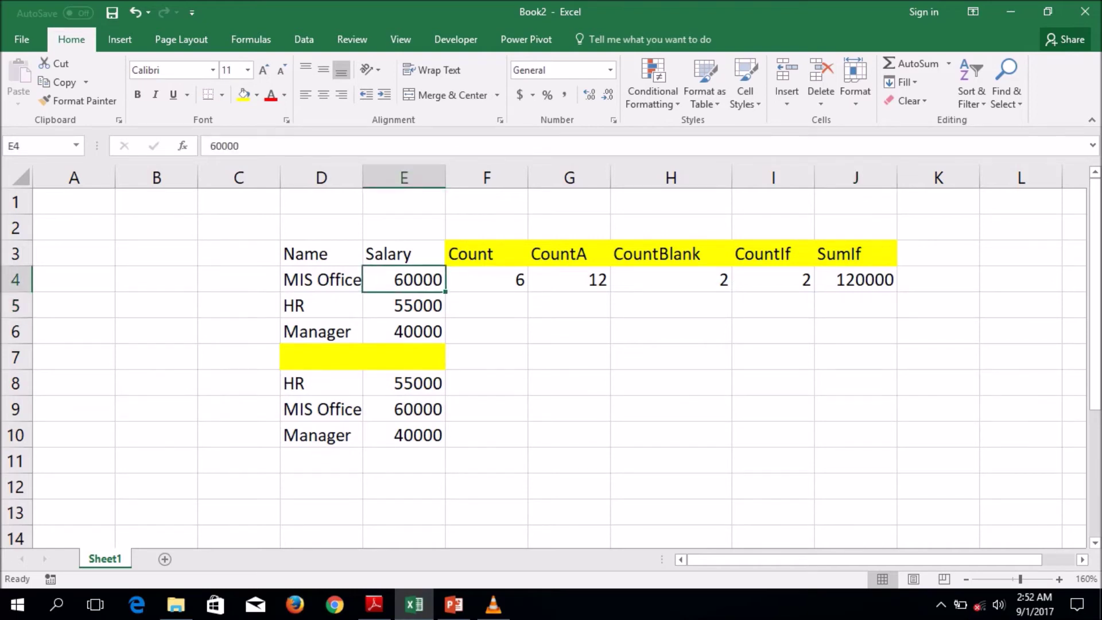
pyautogui.click(404, 408)
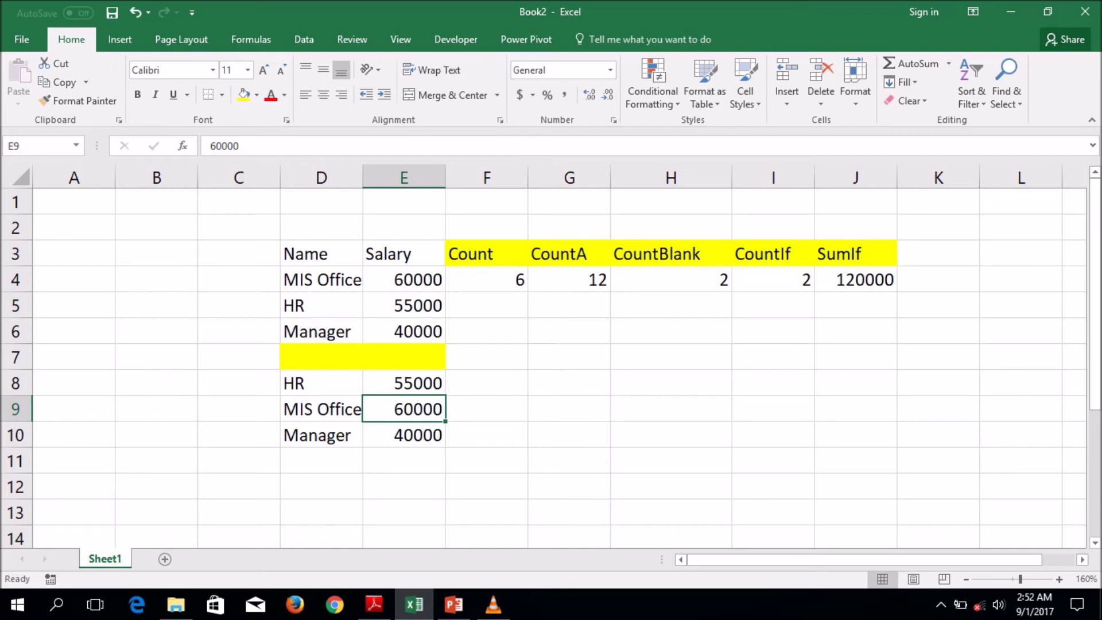
pyautogui.moveTo(486, 279)
pyautogui.mouseDown()
pyautogui.moveTo(861, 305)
pyautogui.moveTo(861, 280)
pyautogui.mouseUp()
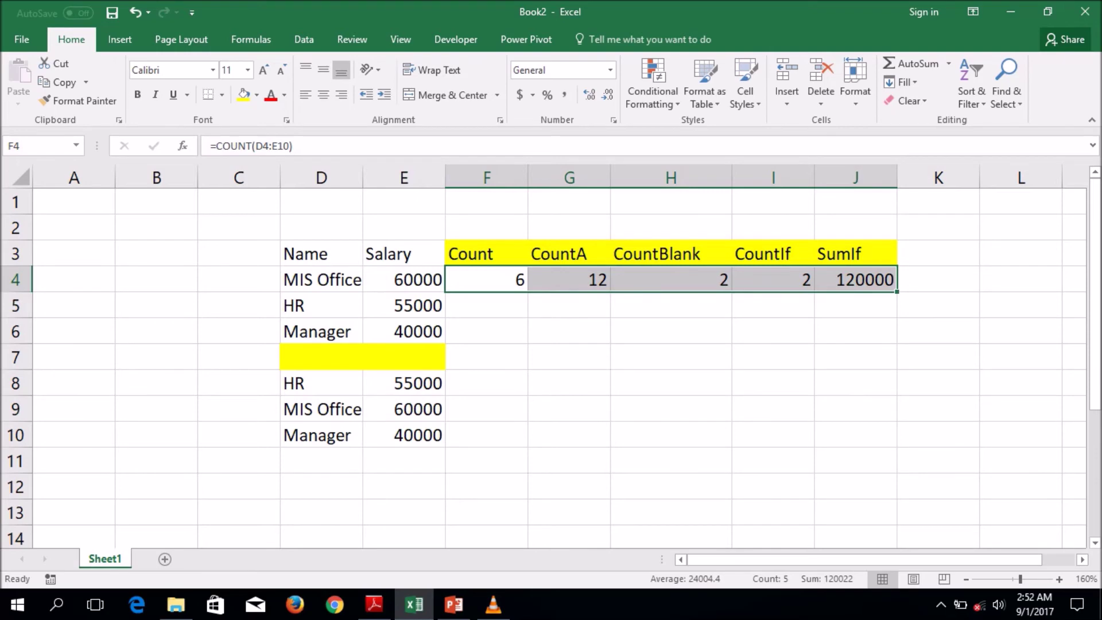
pyautogui.click(486, 254)
pyautogui.press('Right')
pyautogui.press('Right')
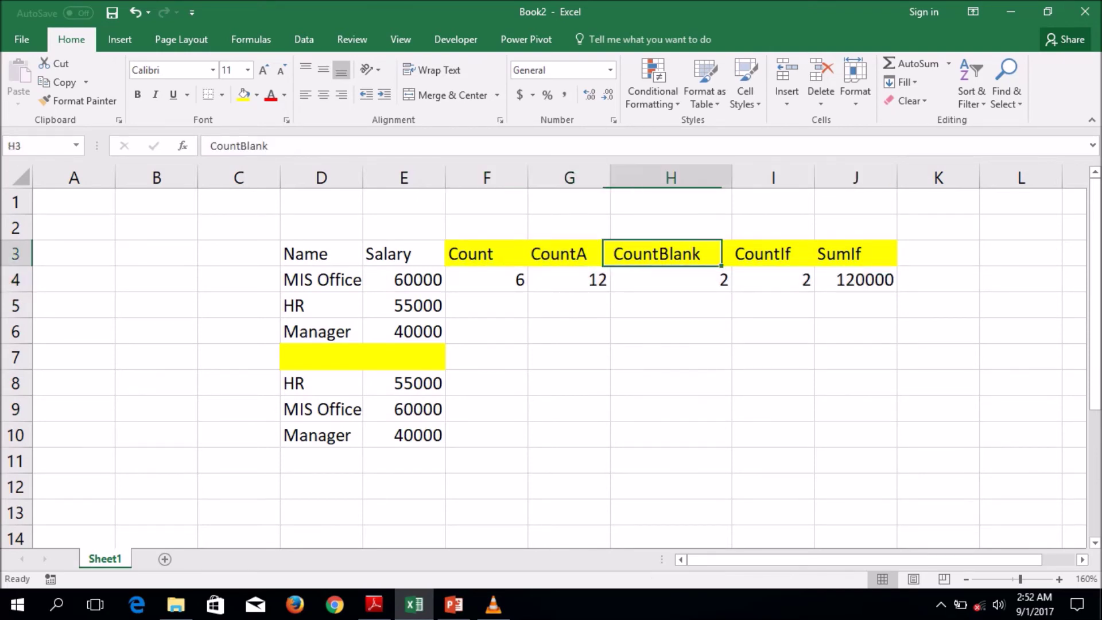
pyautogui.press('Right')
pyautogui.press('Right')
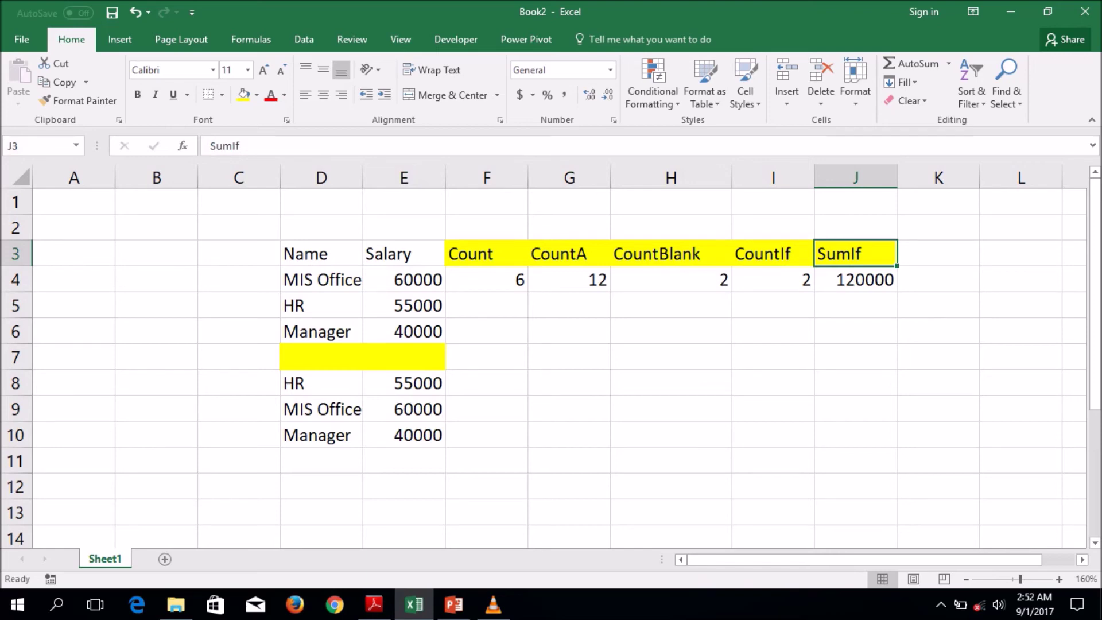
pyautogui.click(855, 279)
pyautogui.moveTo(855, 279)
pyautogui.mouseDown()
pyautogui.moveTo(671, 279)
pyautogui.moveTo(487, 305)
pyautogui.mouseUp()
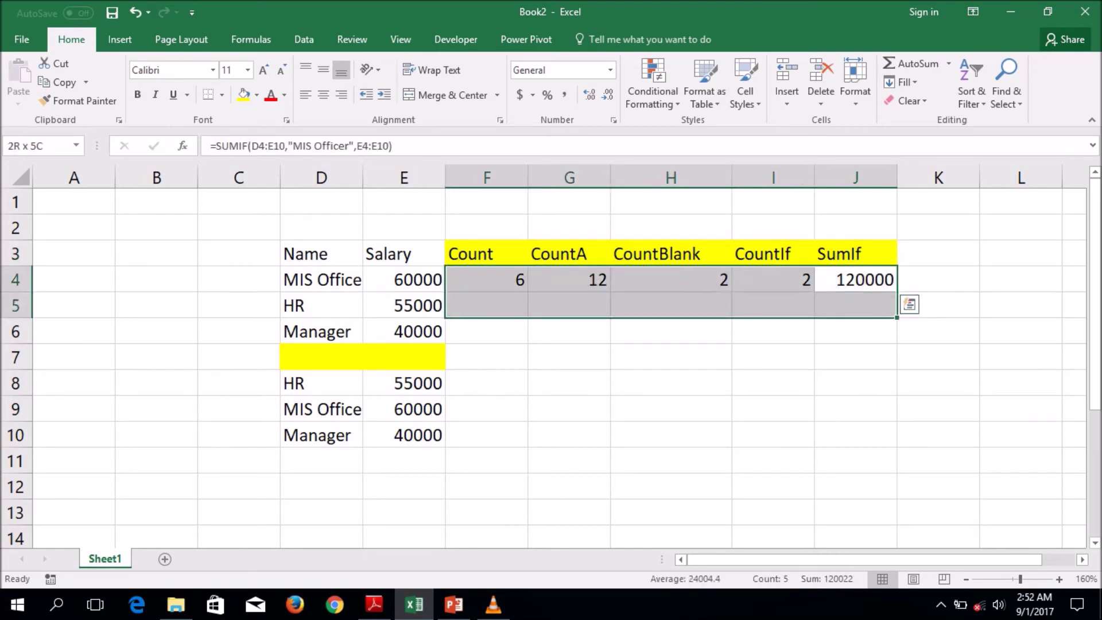
pyautogui.moveTo(487, 254)
pyautogui.mouseDown()
pyautogui.moveTo(855, 253)
pyautogui.moveTo(855, 279)
pyautogui.mouseUp()
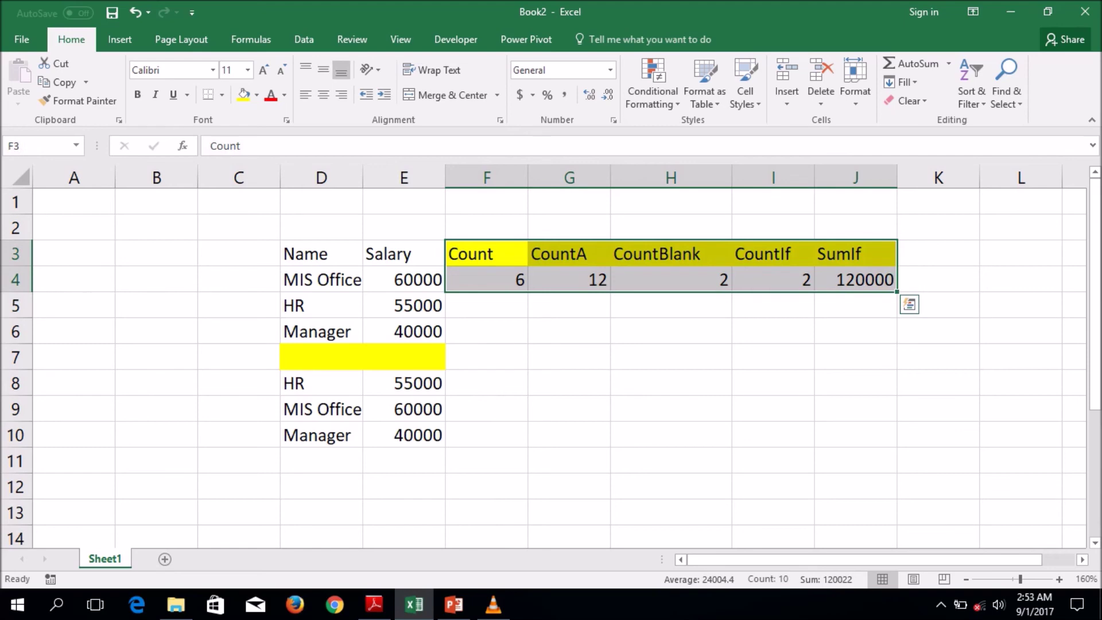